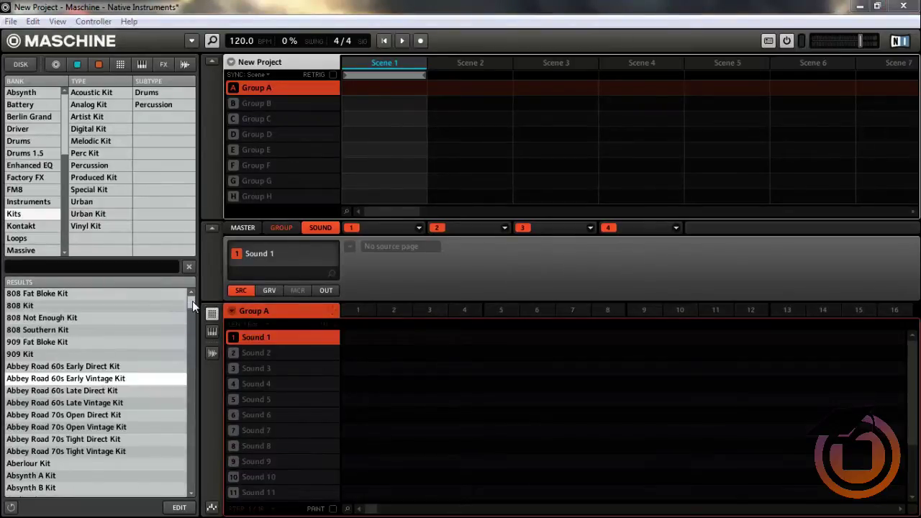
Try loading the Mayhem Kit, then the MK2 Kit, into Group A, then clear it.
{"action": "left_click_drag", "start_coordinate": [193, 301], "coordinate": [192, 400]}
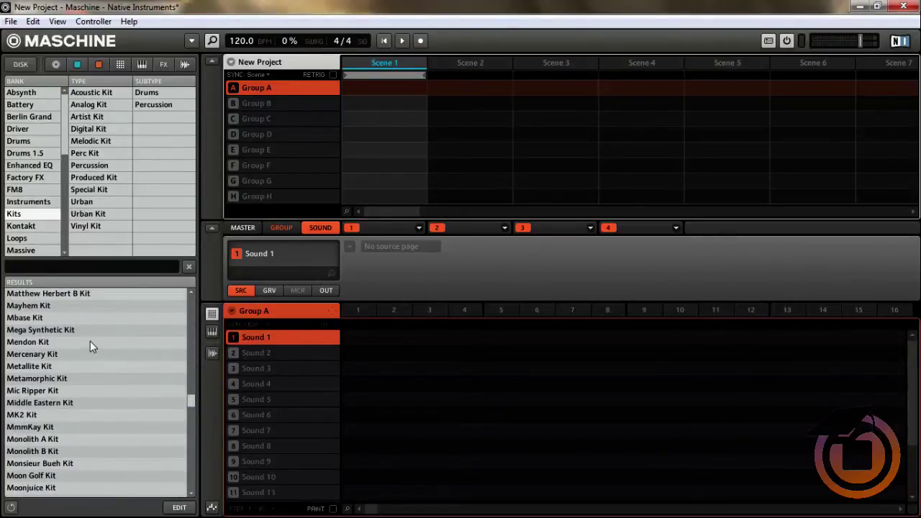
{"action": "double_click", "coordinate": [64, 306]}
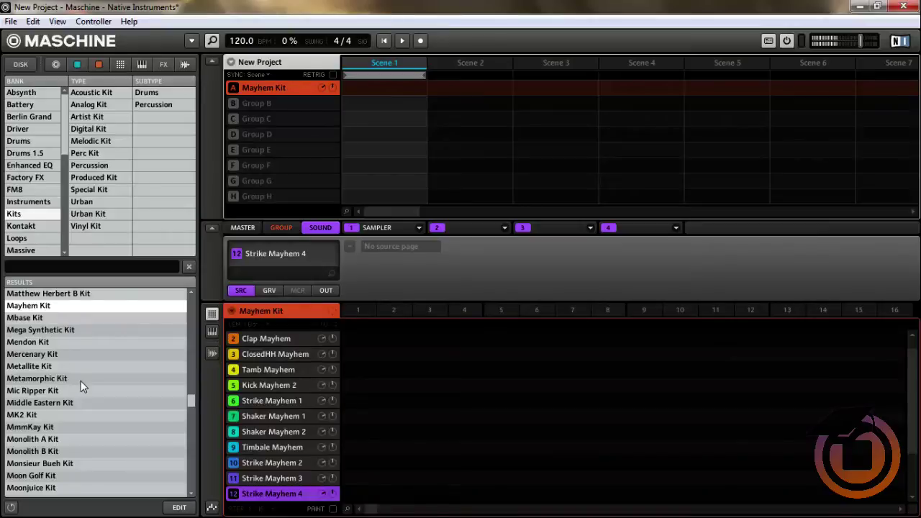
{"action": "double_click", "coordinate": [77, 412]}
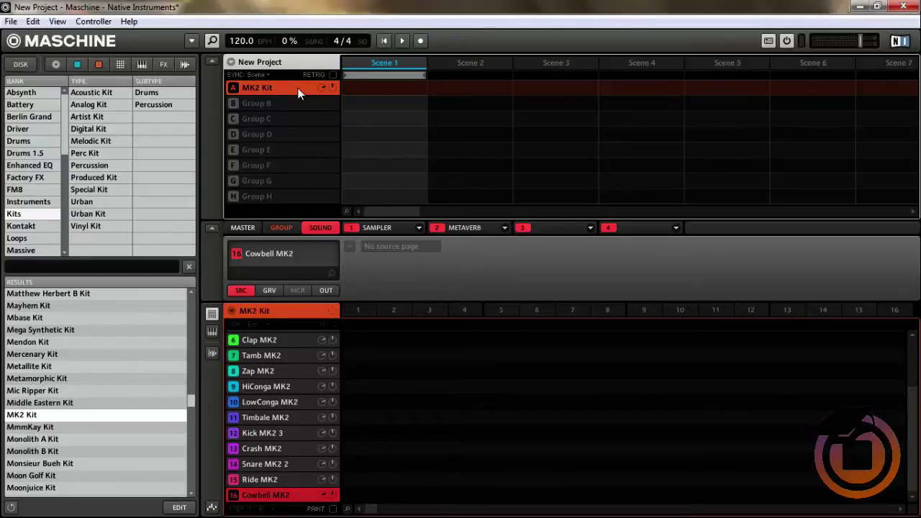
{"action": "key", "text": "Delete"}
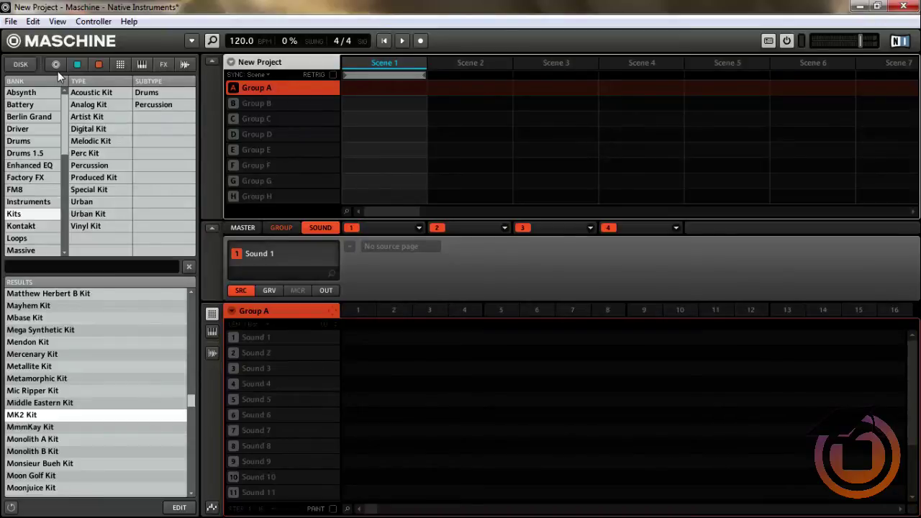
On disk, browse to Documents > PK DRUMS > J.U.S.T.I.C.E. League Kit and select Rook 808.wav.
{"action": "left_click", "coordinate": [26, 65]}
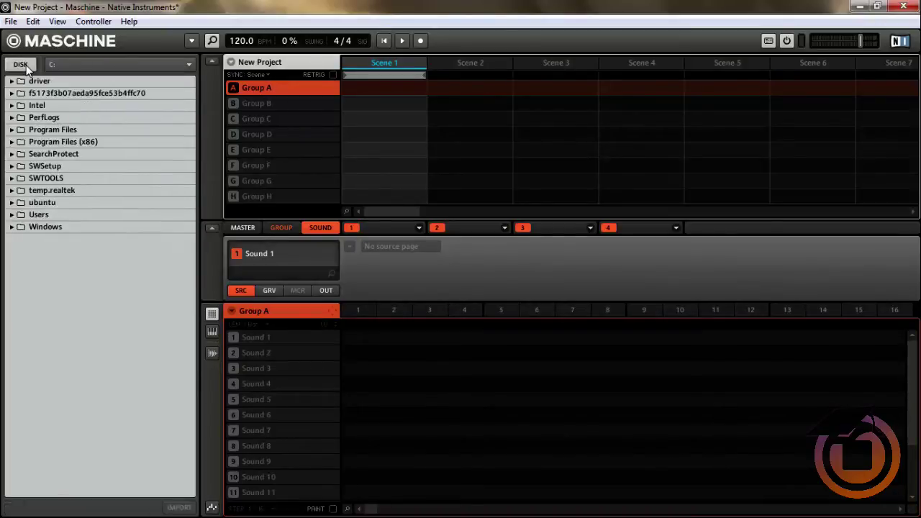
{"action": "left_click", "coordinate": [46, 216]}
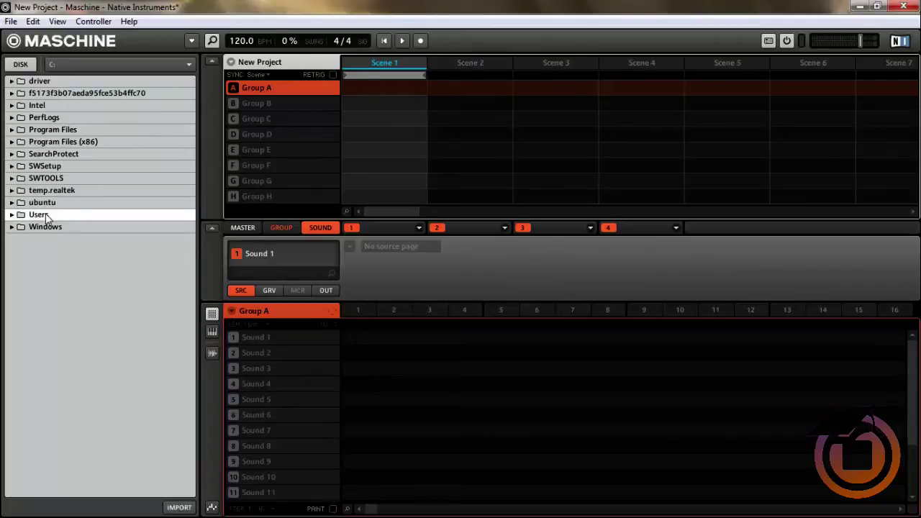
{"action": "double_click", "coordinate": [46, 216]}
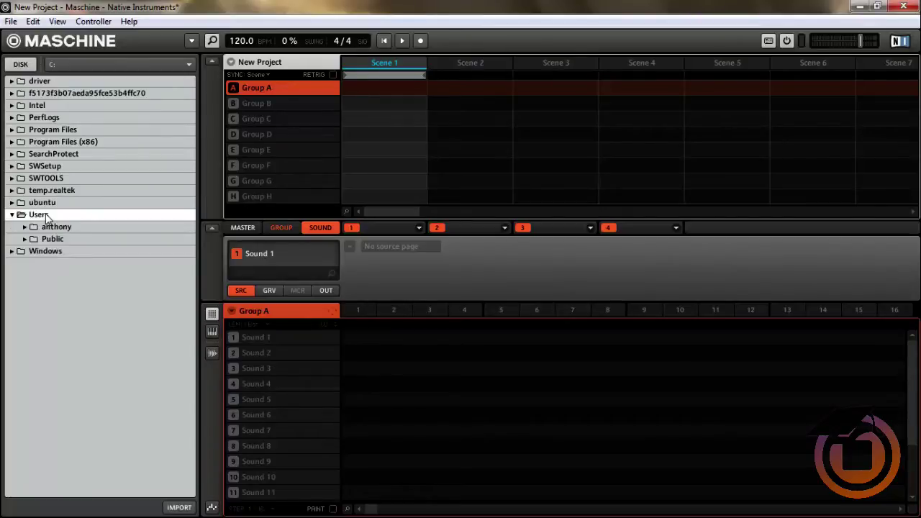
{"action": "double_click", "coordinate": [55, 229]}
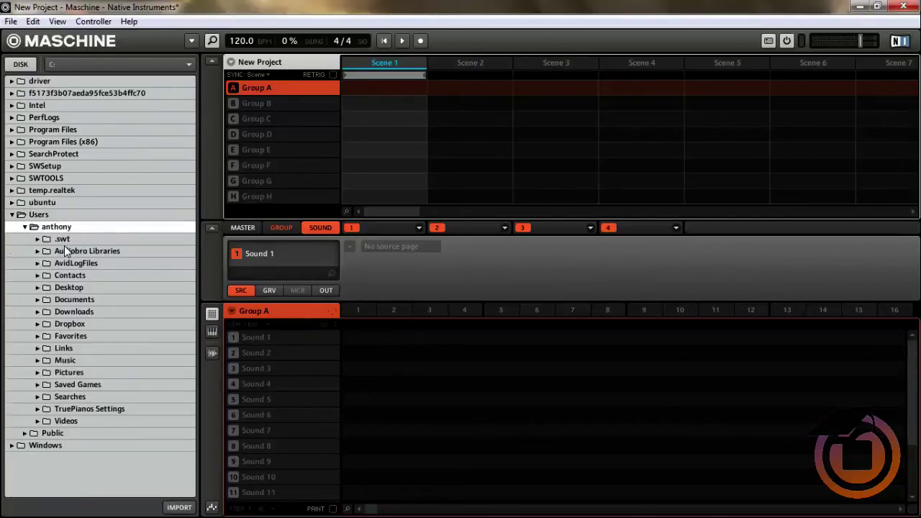
{"action": "double_click", "coordinate": [76, 301]}
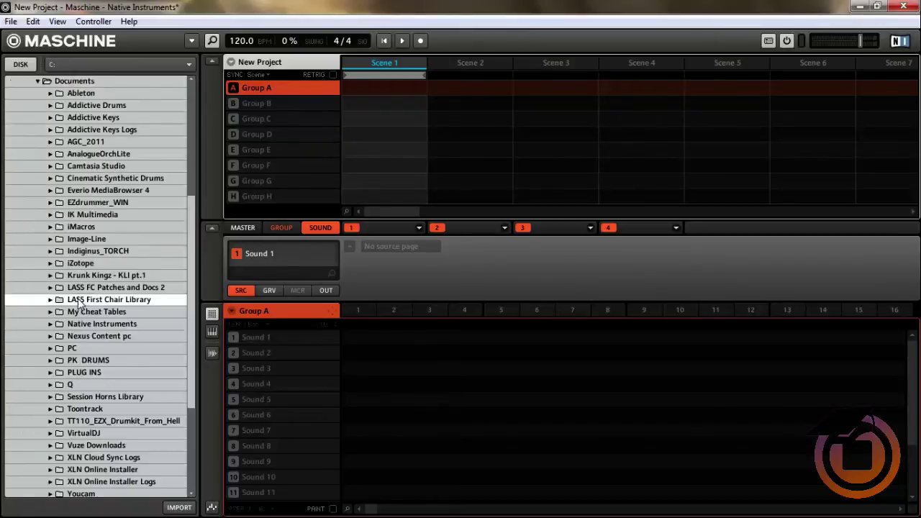
{"action": "double_click", "coordinate": [96, 361]}
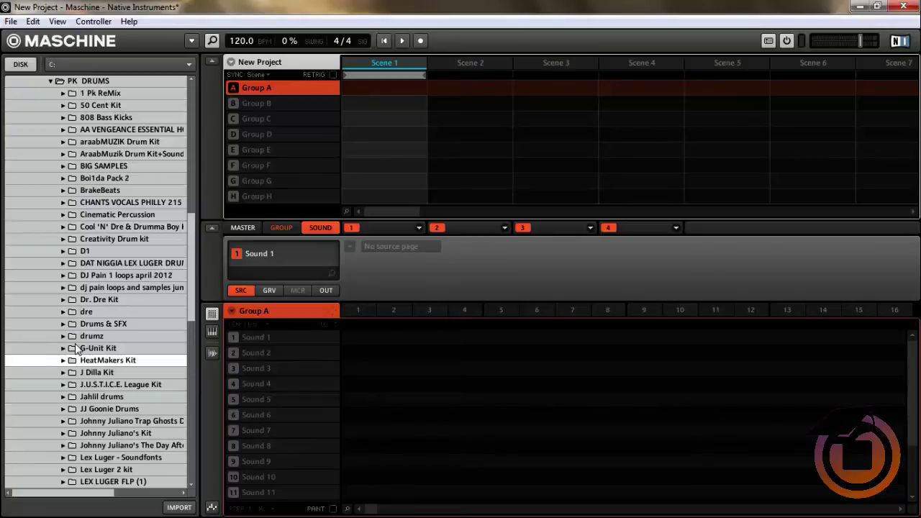
{"action": "left_click", "coordinate": [64, 385]}
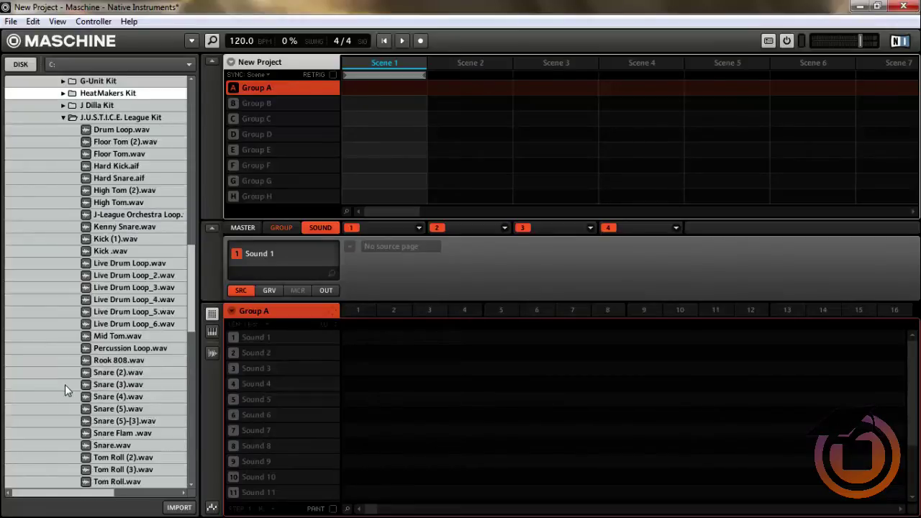
{"action": "left_click", "coordinate": [125, 362]}
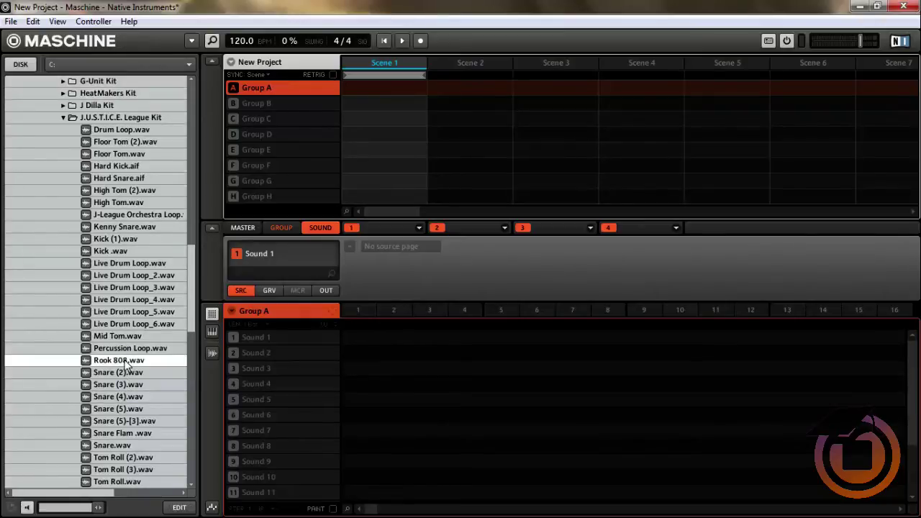
Load Rook 808.wav into Group A's first sound slot and rename it kik.
{"action": "left_click", "coordinate": [295, 338]}
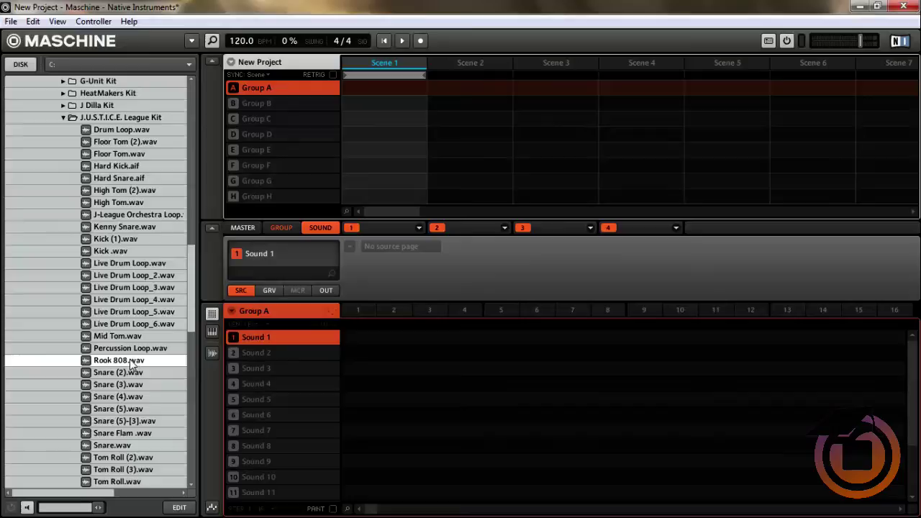
{"action": "mouse_move", "coordinate": [132, 364]}
{"action": "left_mouse_down"}
{"action": "mouse_move", "coordinate": [277, 340]}
{"action": "mouse_move", "coordinate": [131, 365]}
{"action": "left_mouse_up"}
{"action": "double_click", "coordinate": [131, 365]}
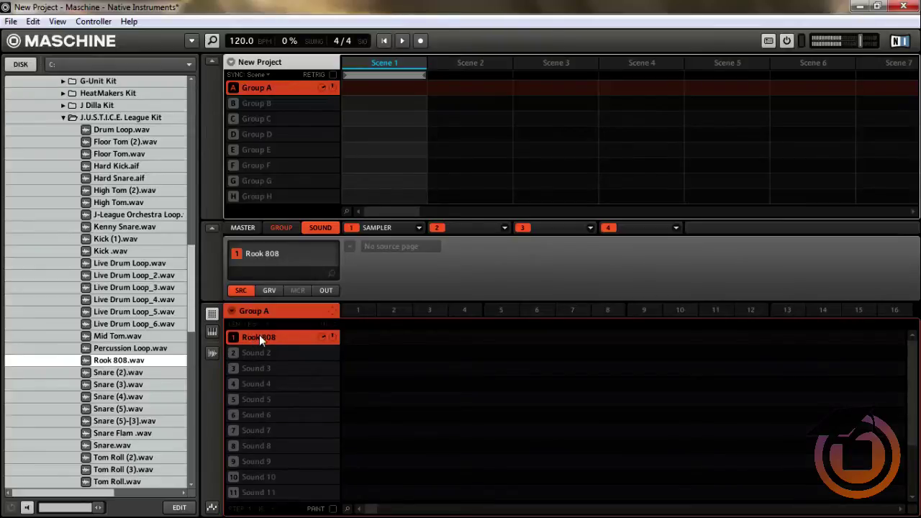
{"action": "double_click", "coordinate": [281, 336]}
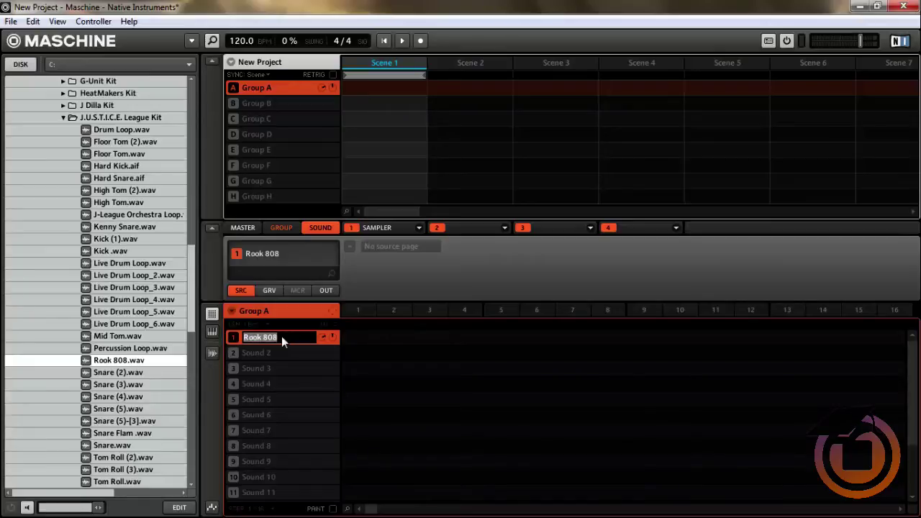
{"action": "type", "text": "kik"}
{"action": "key", "text": "Return"}
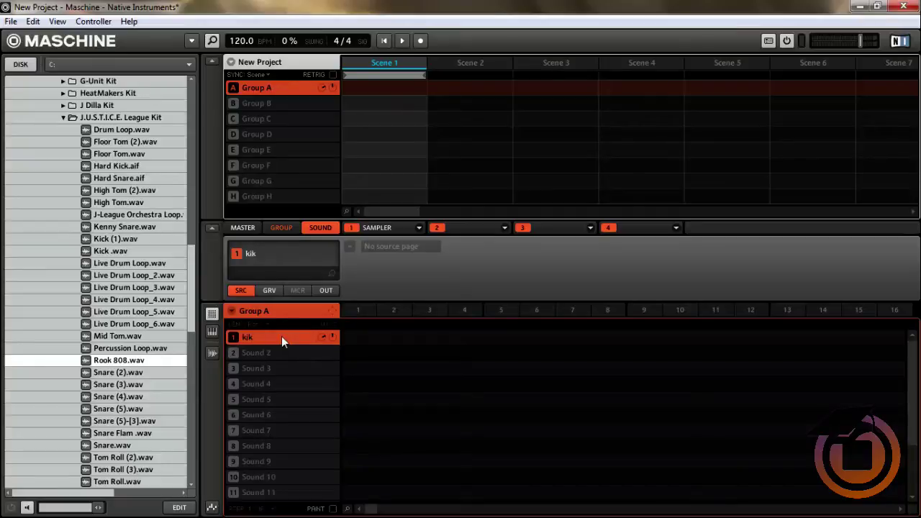
Set the kik sampler to Legato polyphony, Vintage engine with the S1200 model, and Low filter.
{"action": "left_click", "coordinate": [379, 227]}
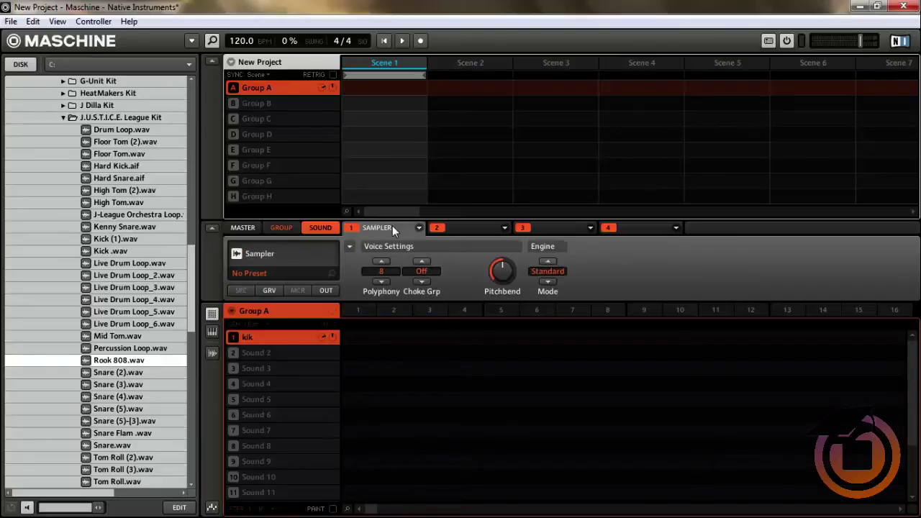
{"action": "left_click", "coordinate": [349, 245]}
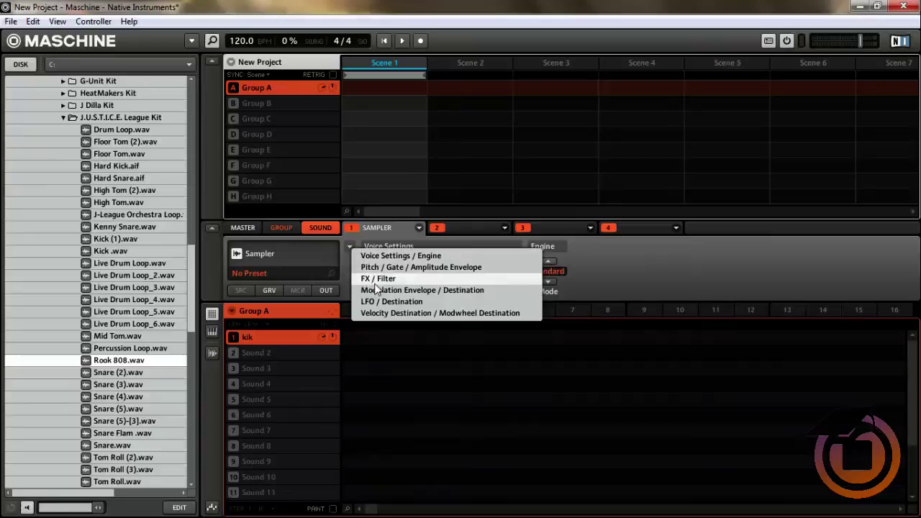
{"action": "left_click", "coordinate": [394, 234]}
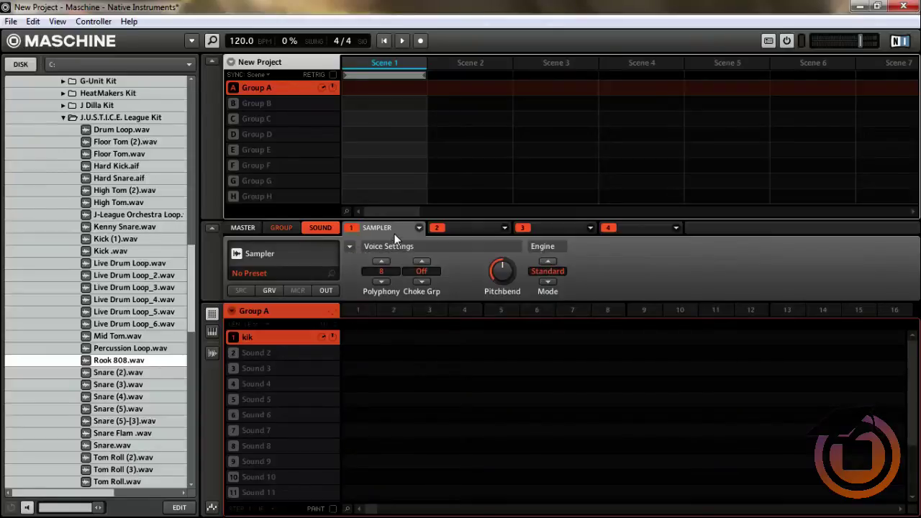
{"action": "left_click", "coordinate": [382, 282]}
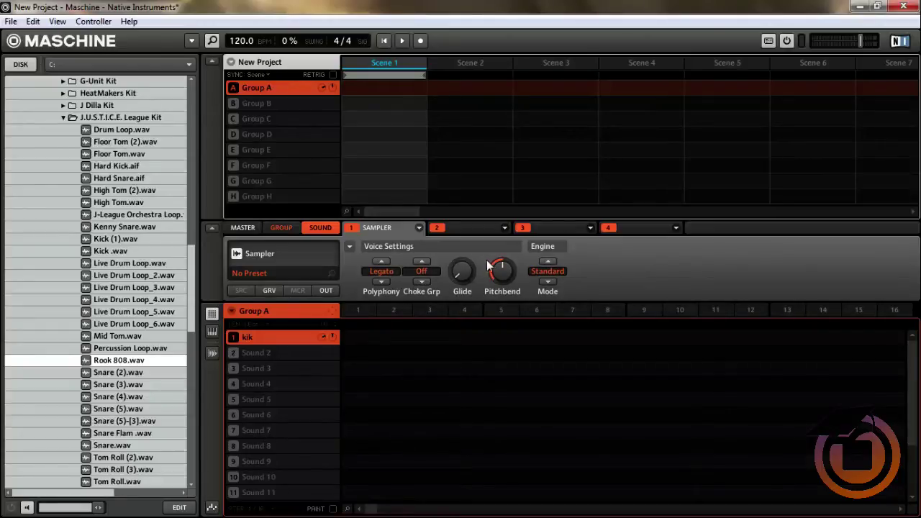
{"action": "left_click", "coordinate": [548, 261]}
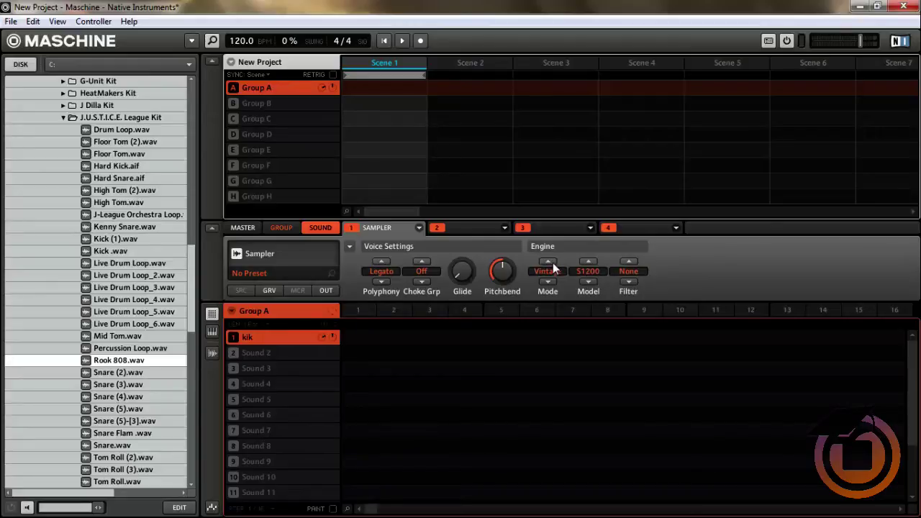
{"action": "left_click", "coordinate": [589, 261]}
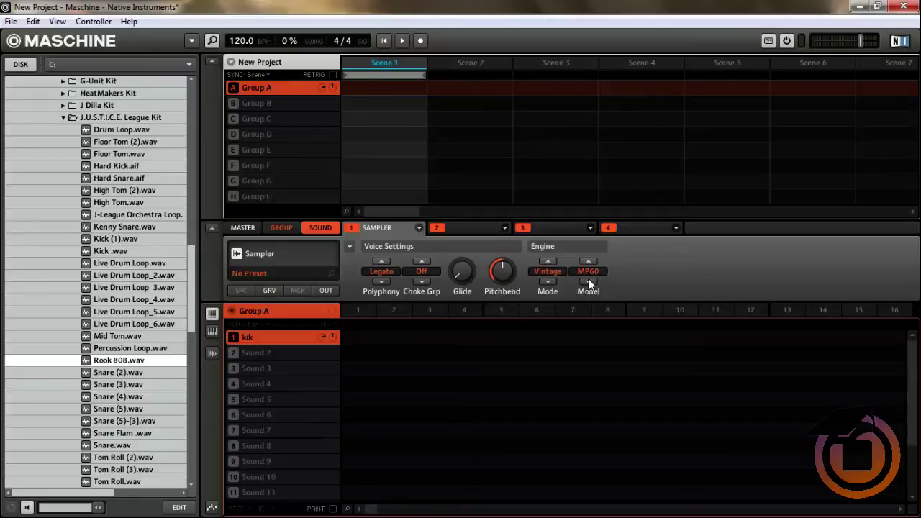
{"action": "left_click", "coordinate": [588, 282]}
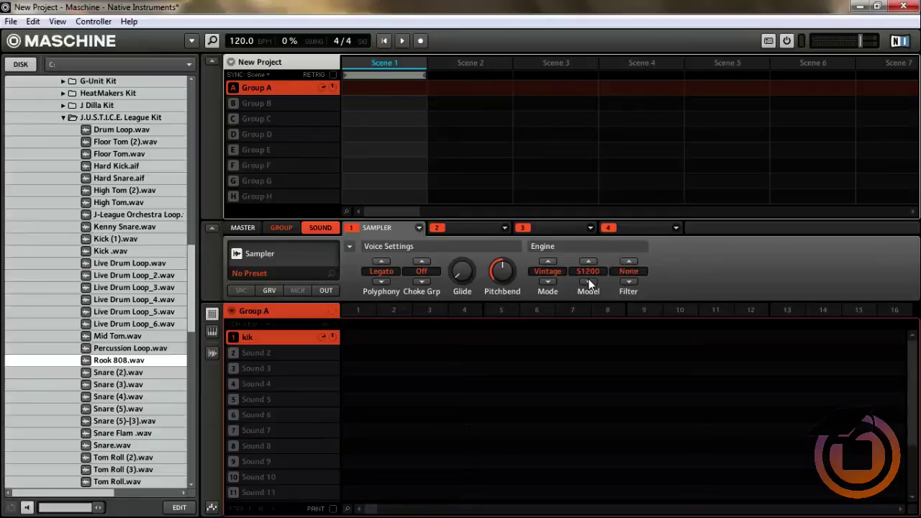
{"action": "left_click", "coordinate": [630, 264]}
Load LEX Snare(2).wav from the Lex Luger kit's LEX Snares folder into Sound 2.
{"action": "left_click", "coordinate": [63, 118]}
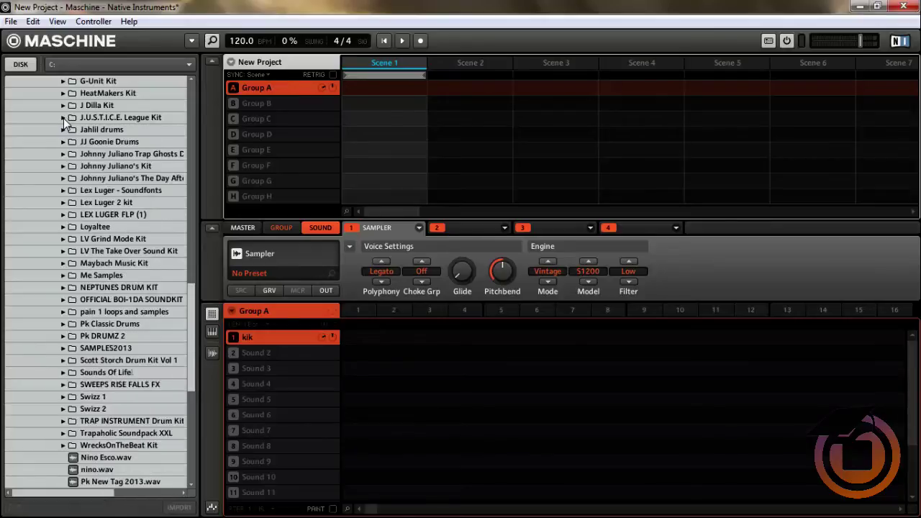
{"action": "scroll", "coordinate": [108, 173], "scroll_direction": "up", "scroll_amount": 3}
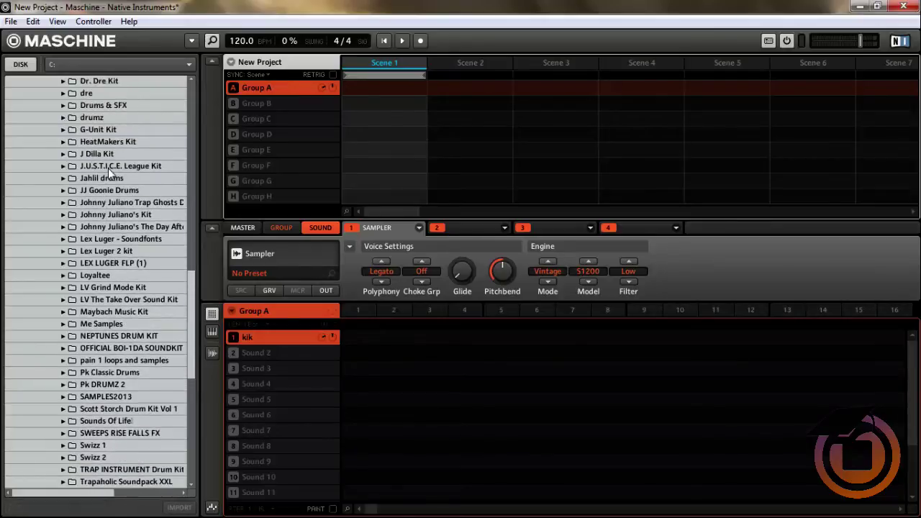
{"action": "scroll", "coordinate": [110, 169], "scroll_direction": "up", "scroll_amount": 3}
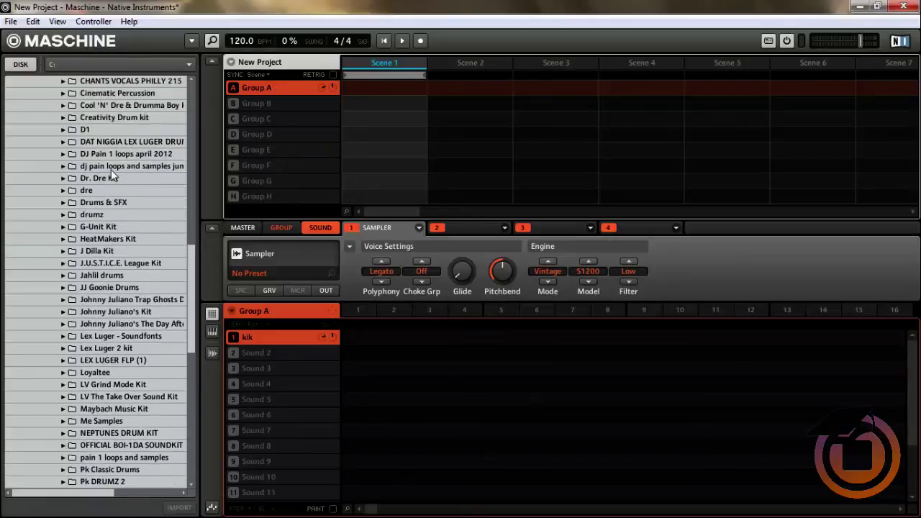
{"action": "scroll", "coordinate": [110, 169], "scroll_direction": "up", "scroll_amount": 3}
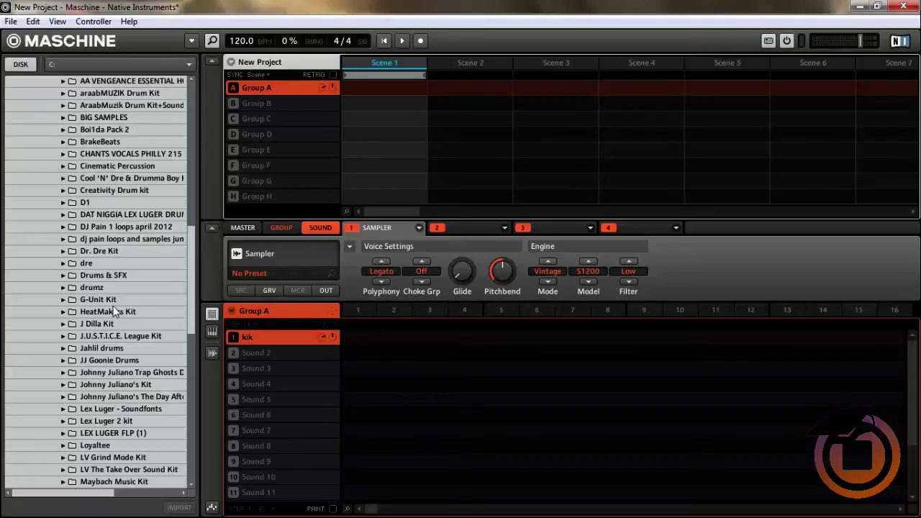
{"action": "double_click", "coordinate": [119, 214]}
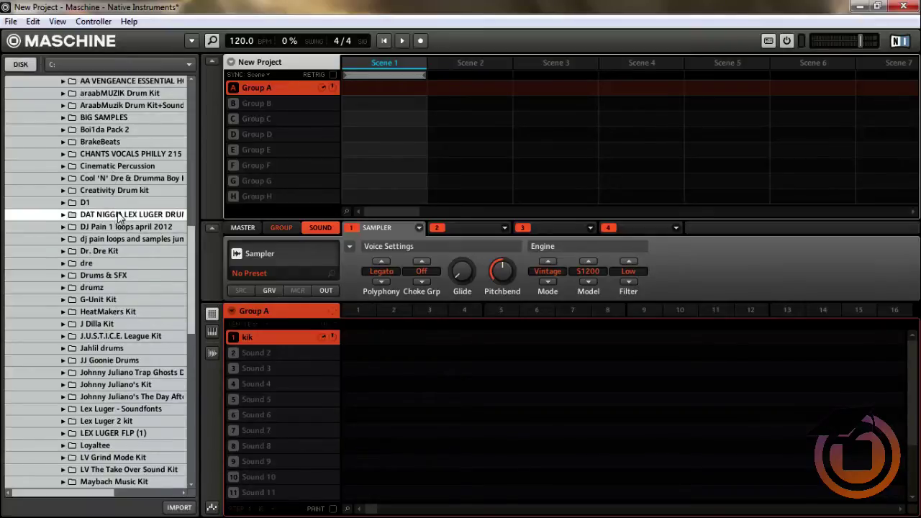
{"action": "left_click", "coordinate": [132, 251]}
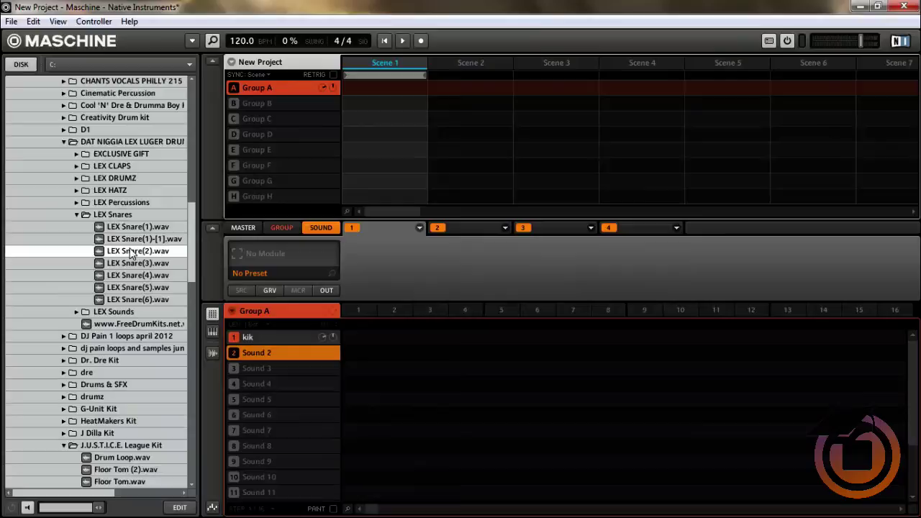
{"action": "double_click", "coordinate": [132, 252]}
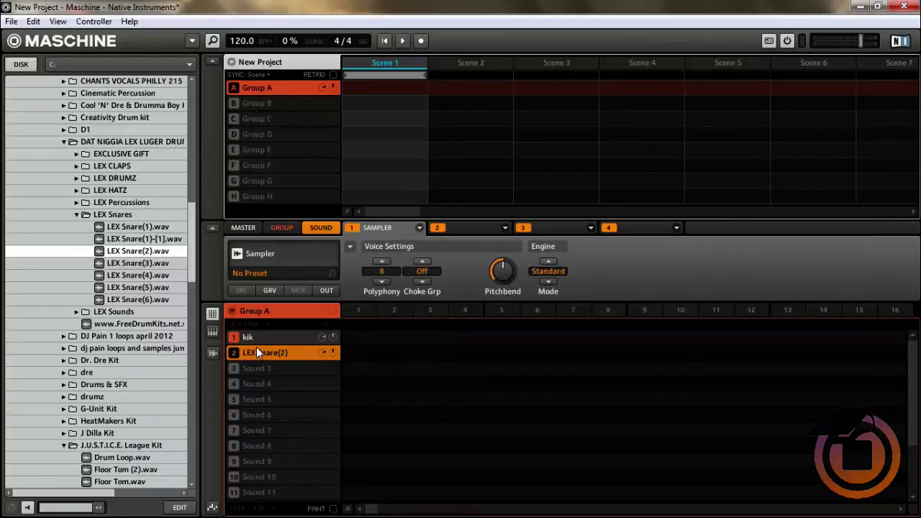
Pick LEX Hat(2).wav from LEX HATZ, audition it, and drag it onto the third sound slot.
{"action": "left_click", "coordinate": [76, 190]}
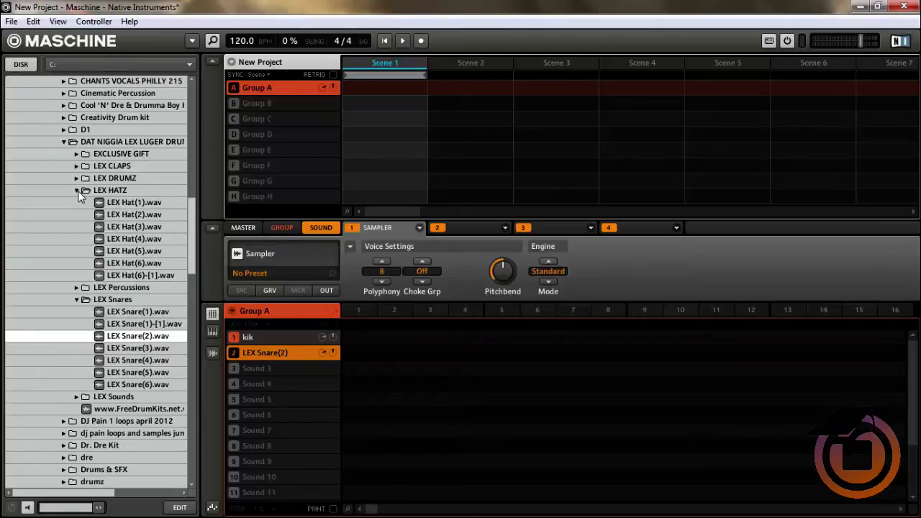
{"action": "left_click", "coordinate": [128, 214]}
{"action": "double_click", "coordinate": [127, 214]}
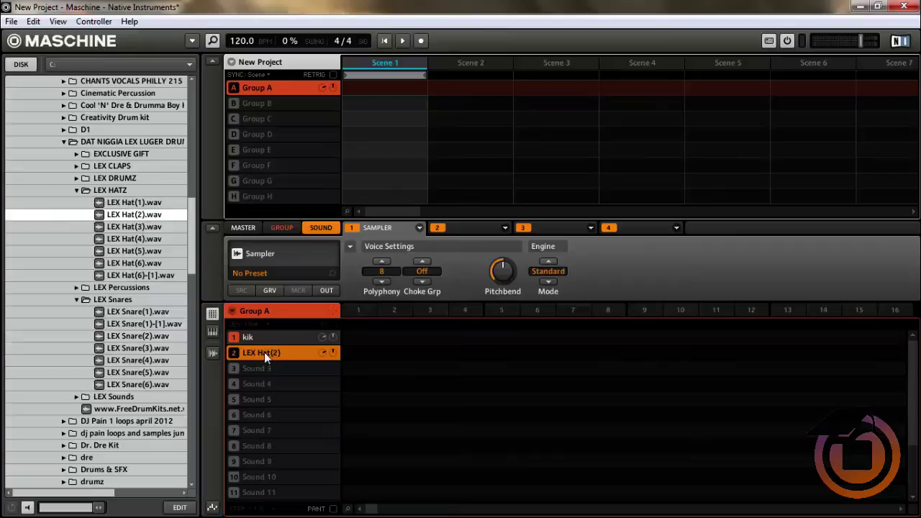
{"action": "left_click", "coordinate": [225, 342]}
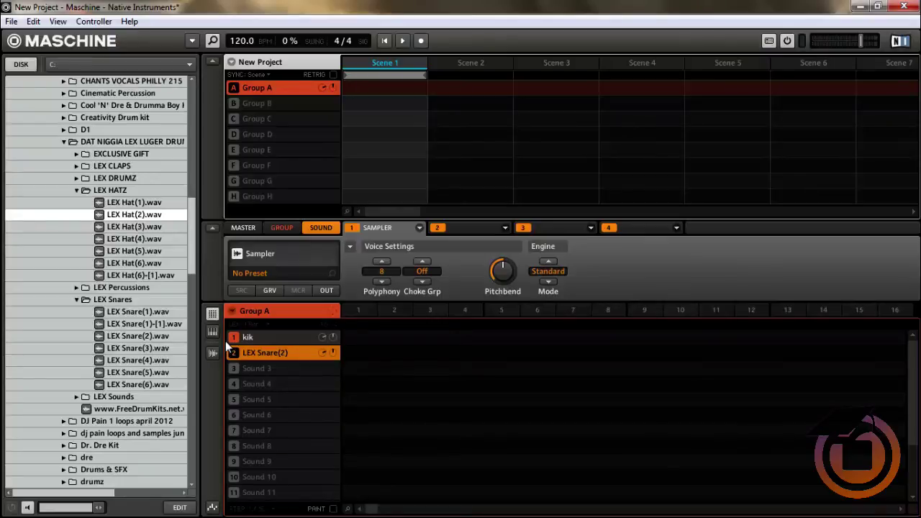
{"action": "left_click", "coordinate": [225, 341]}
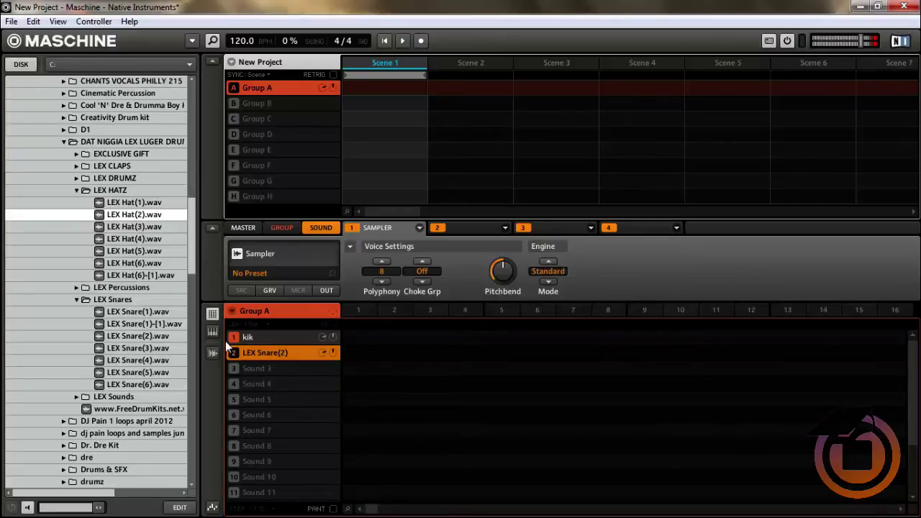
{"action": "left_click", "coordinate": [263, 369]}
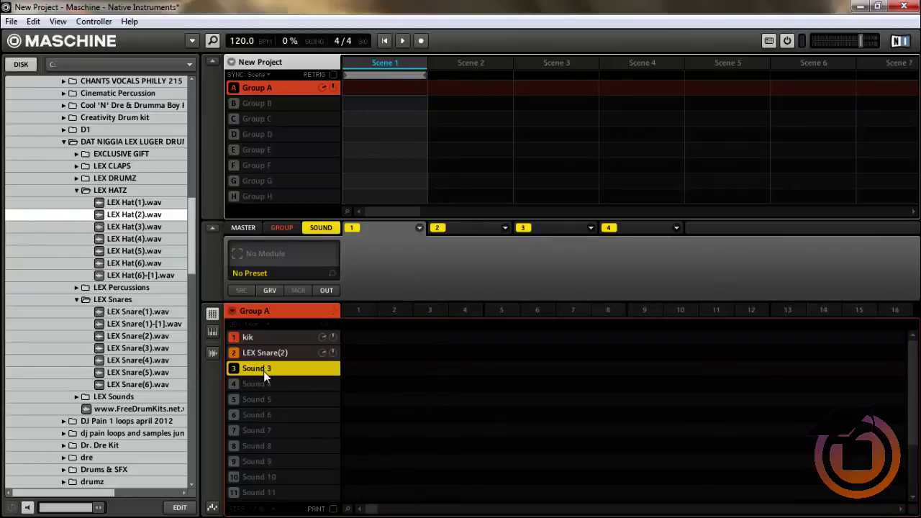
{"action": "left_click_drag", "start_coordinate": [136, 250], "coordinate": [265, 367]}
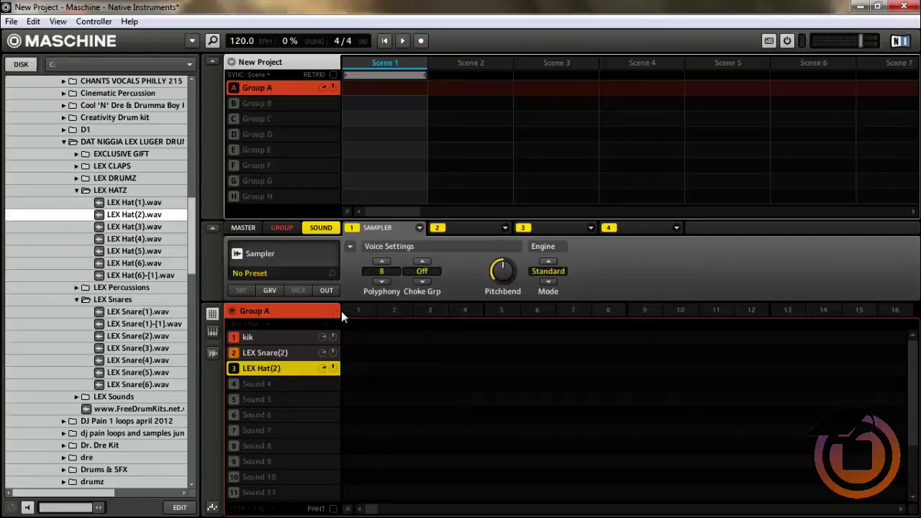
Set Legato polyphony on the hat and snare sounds.
{"action": "left_click", "coordinate": [382, 282]}
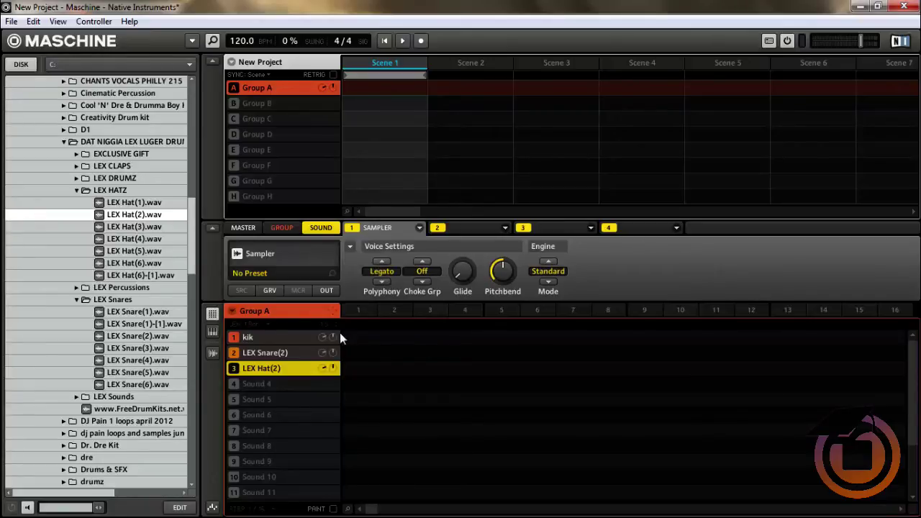
{"action": "left_click", "coordinate": [286, 360]}
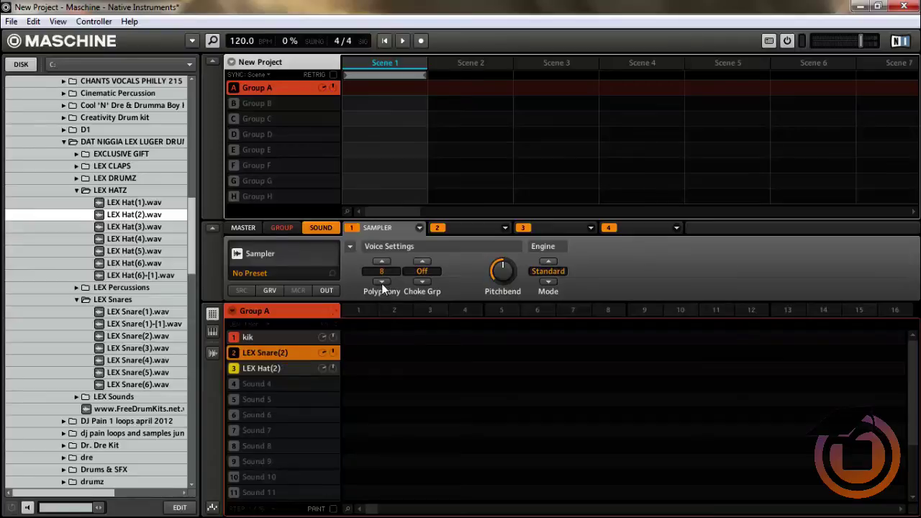
{"action": "left_click", "coordinate": [382, 282]}
{"action": "left_click", "coordinate": [381, 281]}
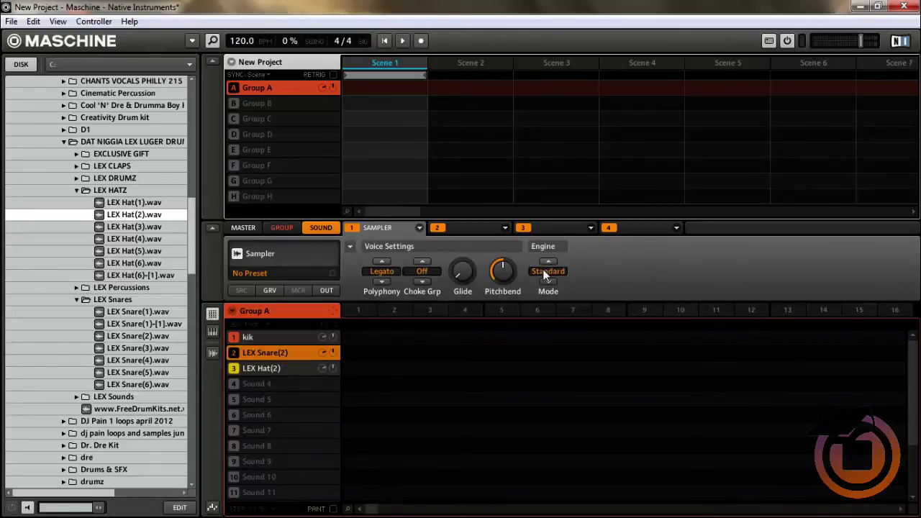
{"action": "left_click", "coordinate": [275, 338]}
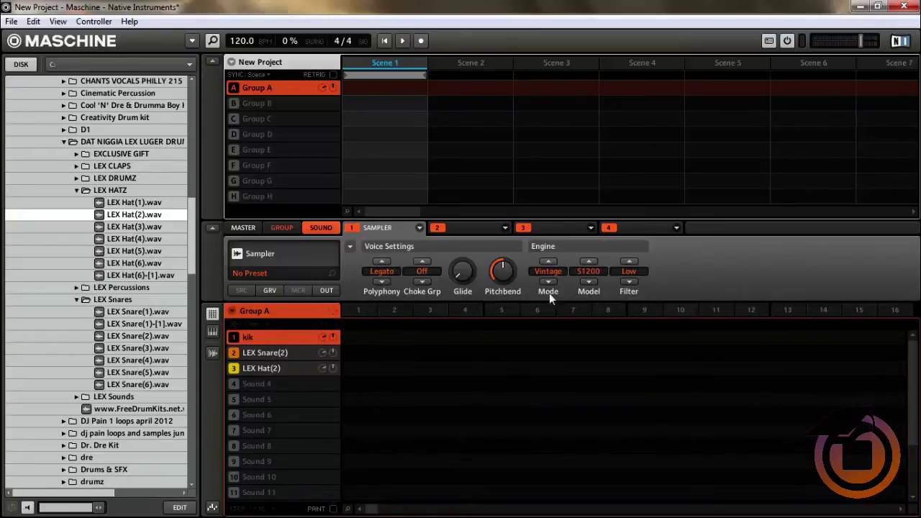
{"action": "left_click", "coordinate": [273, 353]}
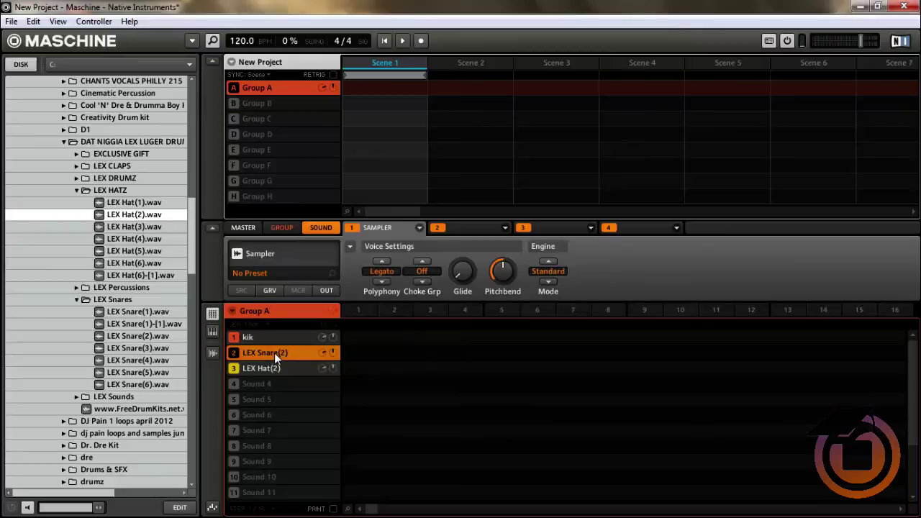
Rename the second and third sound slots to snare and hat.
{"action": "double_click", "coordinate": [272, 352]}
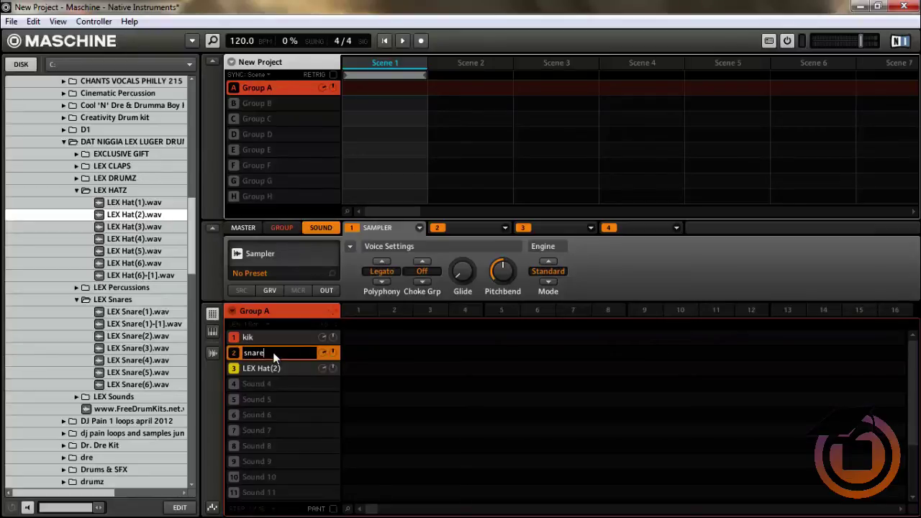
{"action": "key", "text": "Return"}
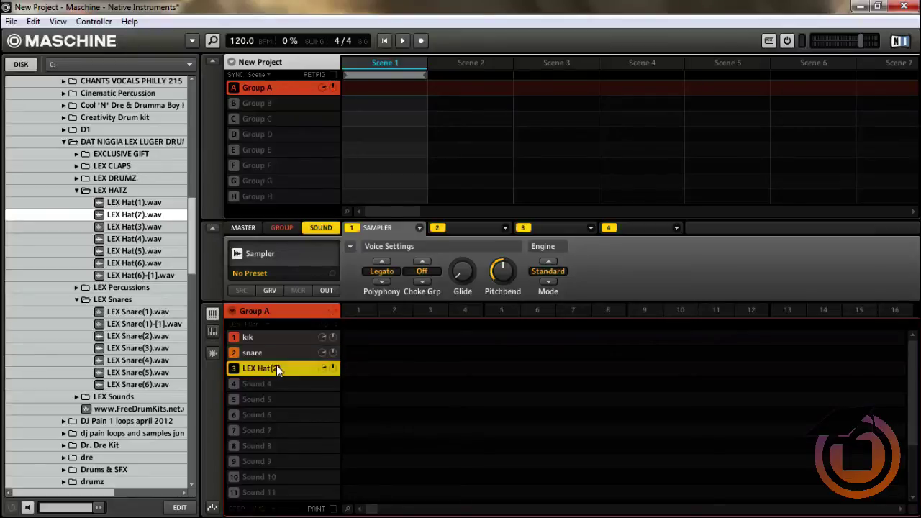
{"action": "double_click", "coordinate": [276, 365]}
{"action": "type", "text": "hat"}
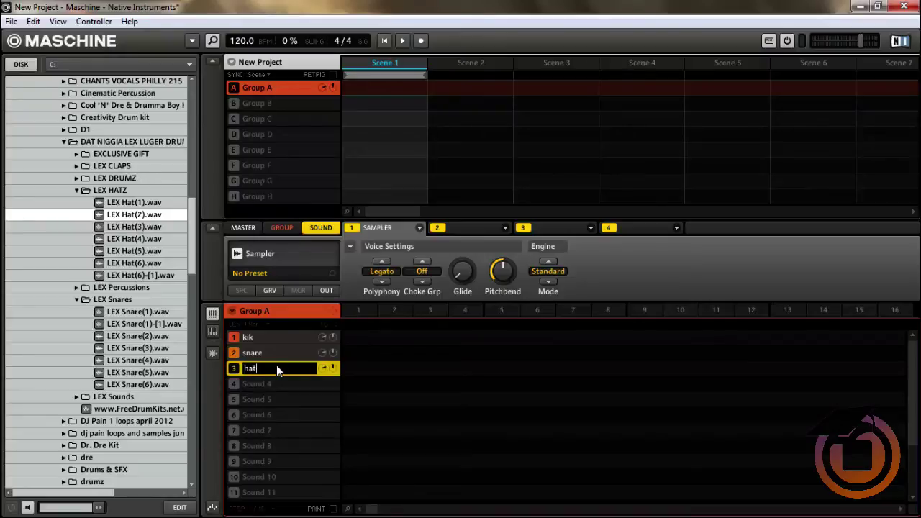
{"action": "key", "text": "Return"}
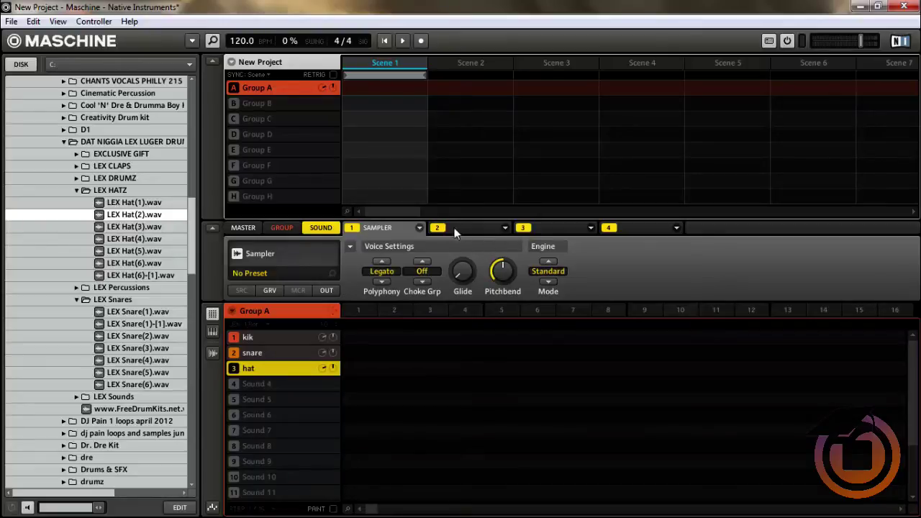
Add a Compressor to the kik's second effect slot and raise its Threshold.
{"action": "left_click", "coordinate": [282, 341]}
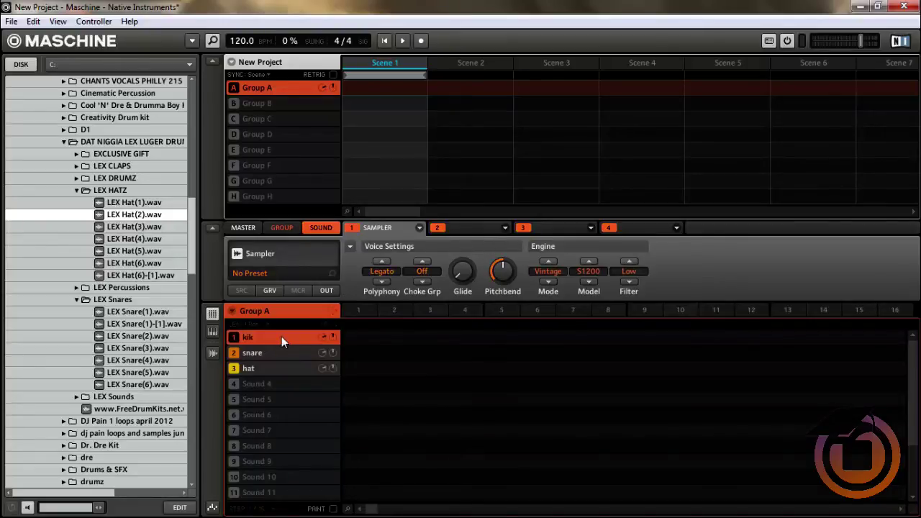
{"action": "left_click", "coordinate": [474, 227]}
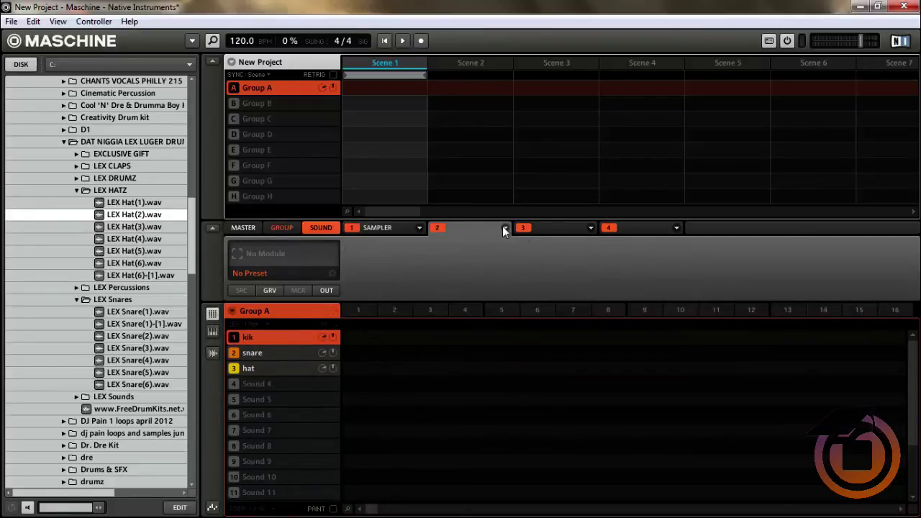
{"action": "left_click", "coordinate": [504, 229]}
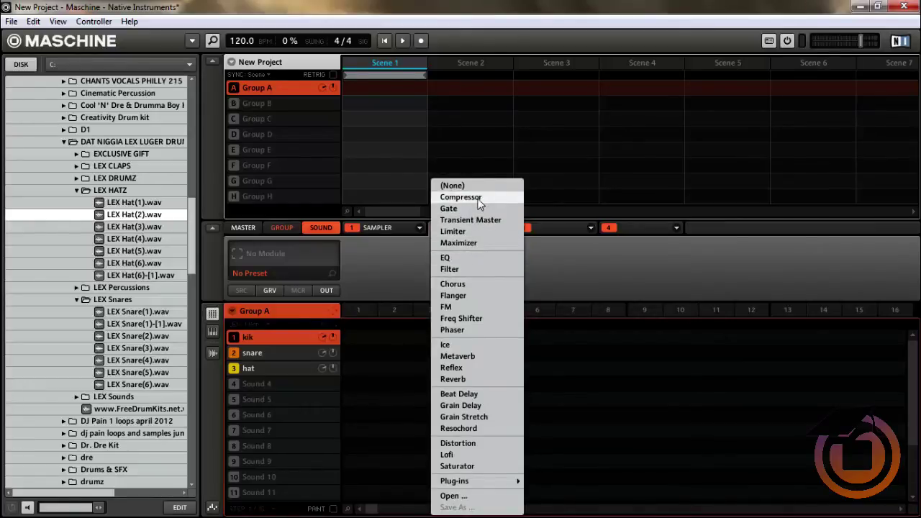
{"action": "left_click", "coordinate": [461, 197]}
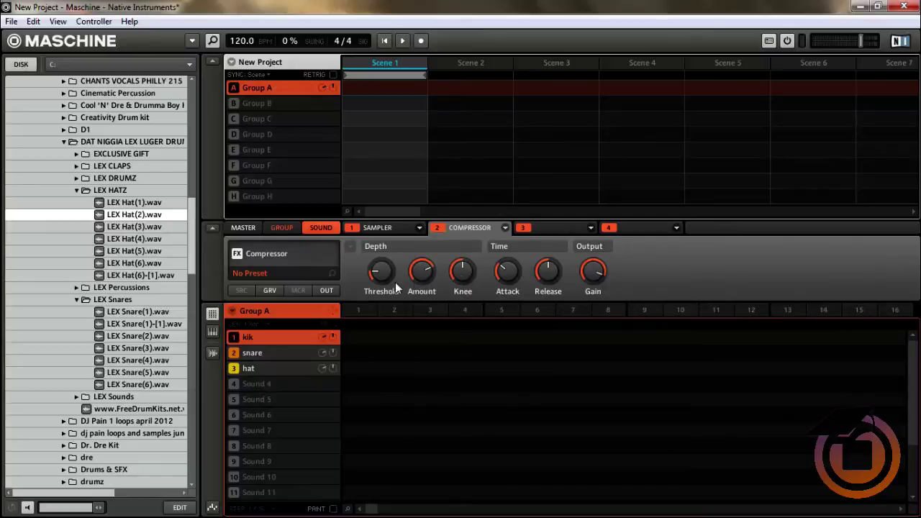
{"action": "left_click_drag", "start_coordinate": [382, 274], "coordinate": [374, 251]}
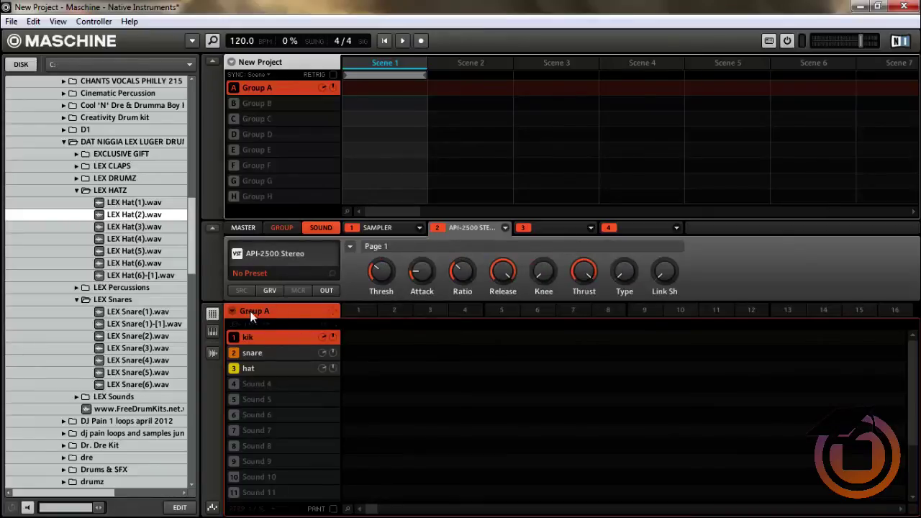
Save Group A to the library as a group file named 'test'.
{"action": "right_click", "coordinate": [232, 315]}
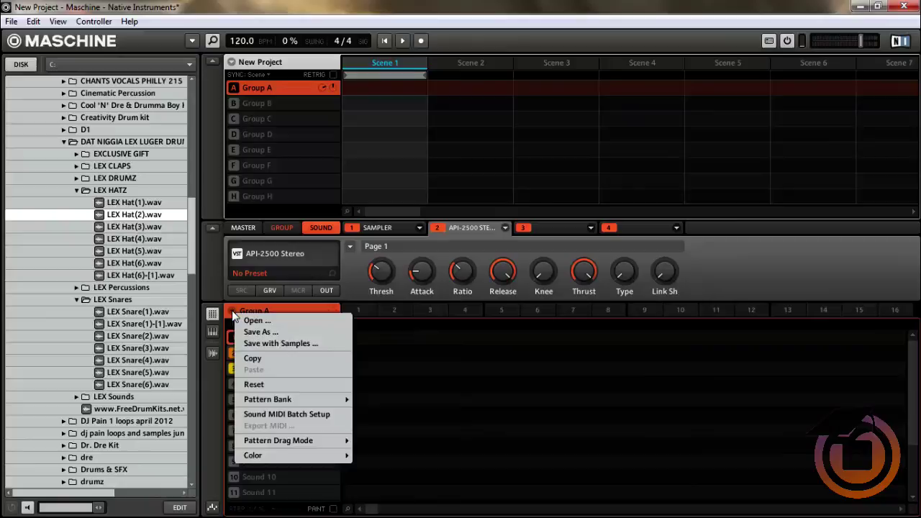
{"action": "left_click", "coordinate": [278, 333]}
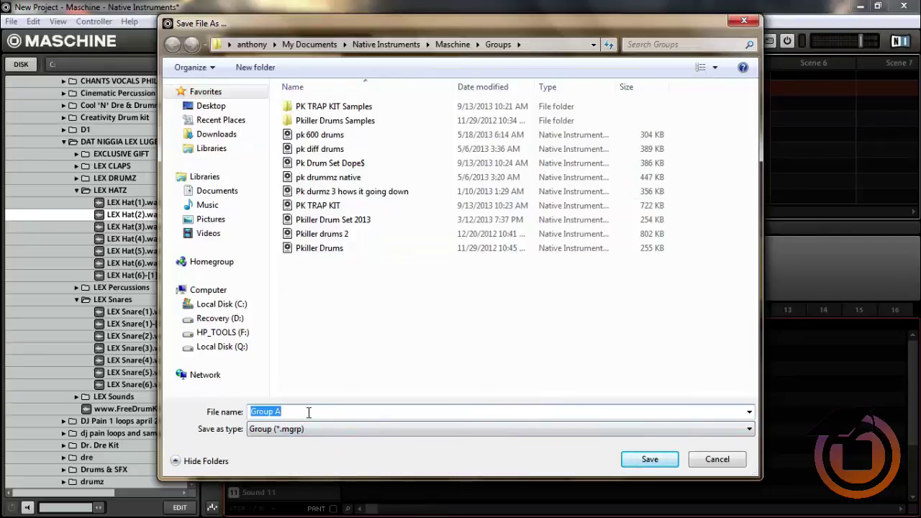
{"action": "key", "text": "BackSpace"}
{"action": "type", "text": "test"}
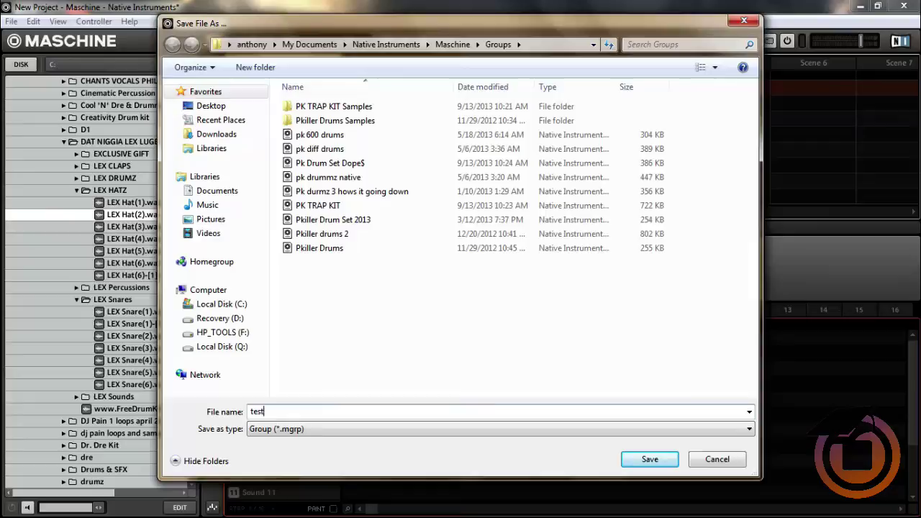
{"action": "key", "text": "Tab"}
{"action": "left_click", "coordinate": [653, 461]}
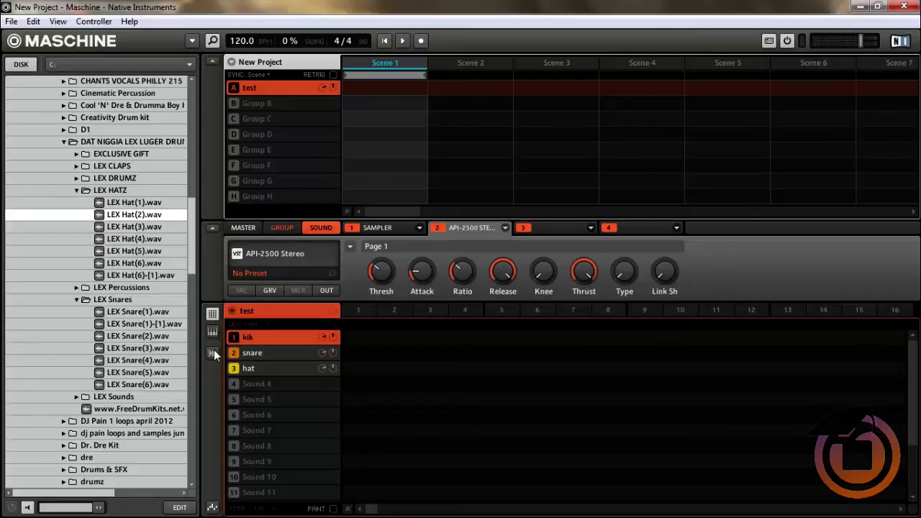
Move the Rook 808 sample's end to about 200 ms, then truncate and normalize it.
{"action": "left_click", "coordinate": [213, 352]}
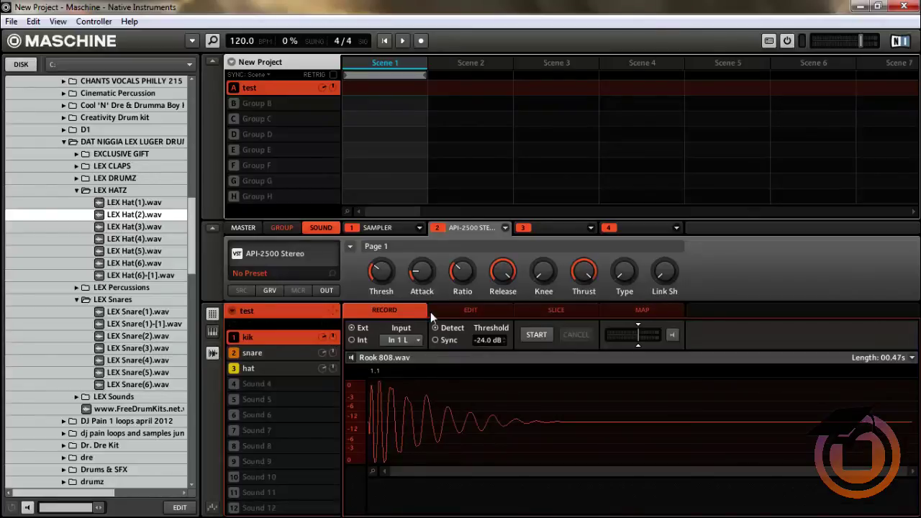
{"action": "left_click", "coordinate": [469, 310]}
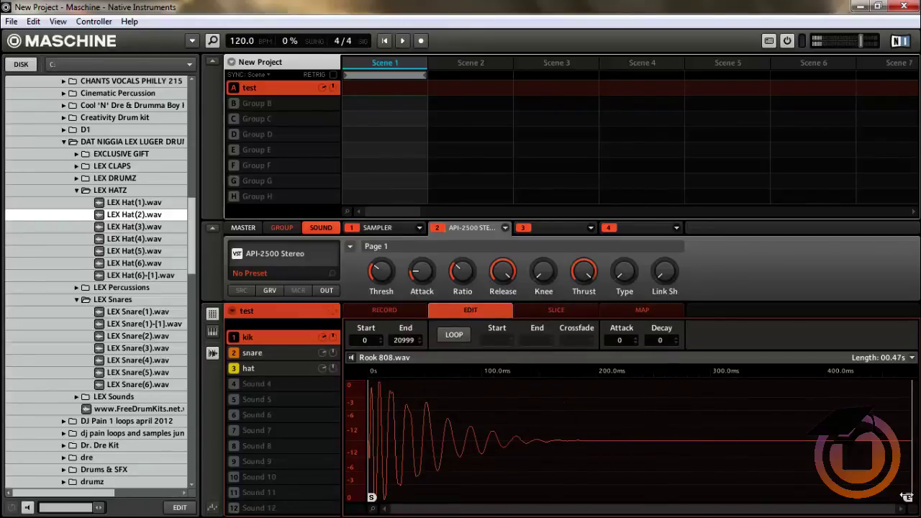
{"action": "left_click_drag", "start_coordinate": [906, 496], "coordinate": [599, 487]}
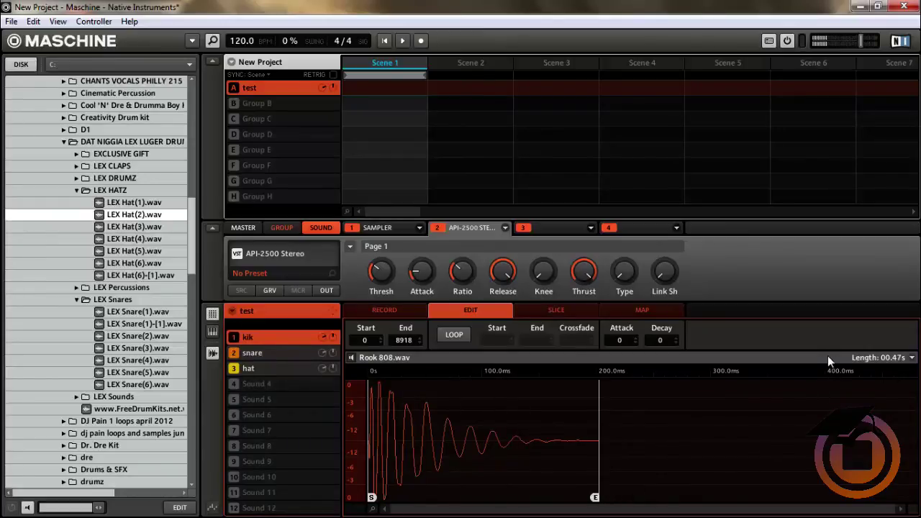
{"action": "left_click", "coordinate": [912, 359]}
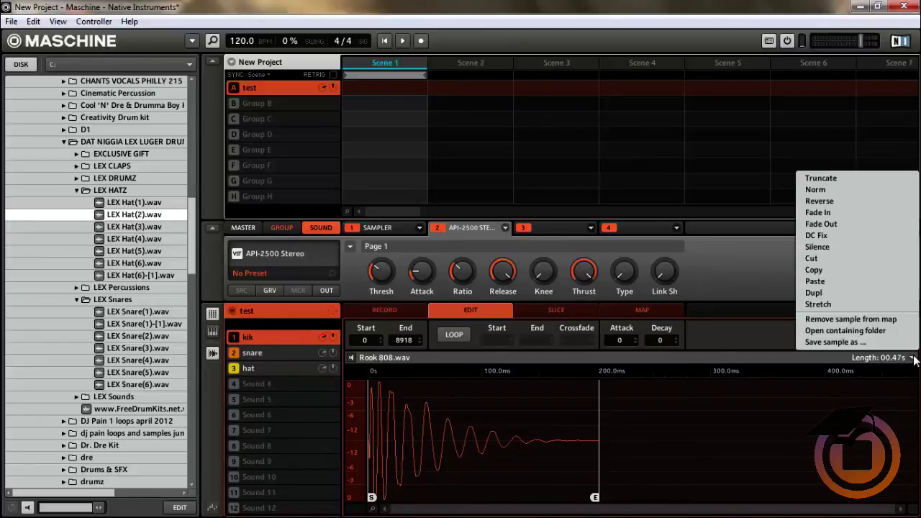
{"action": "left_click", "coordinate": [839, 180]}
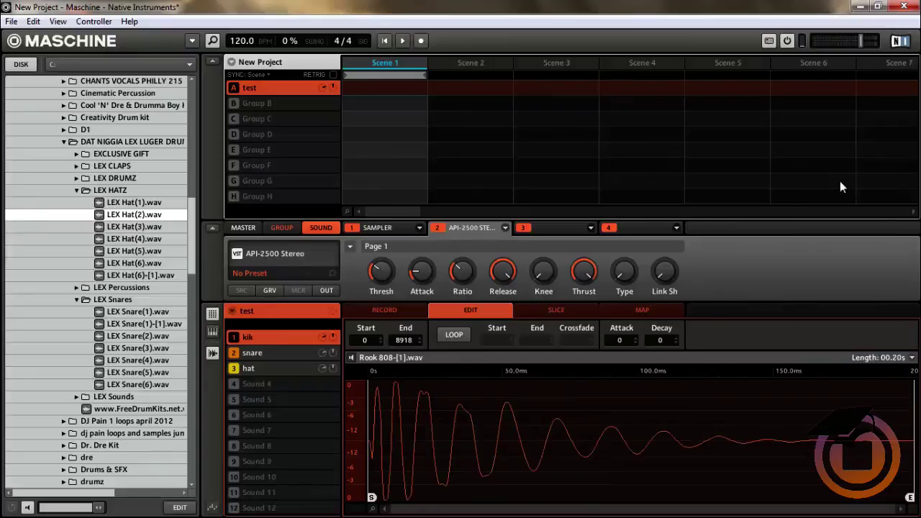
{"action": "left_click", "coordinate": [910, 357]}
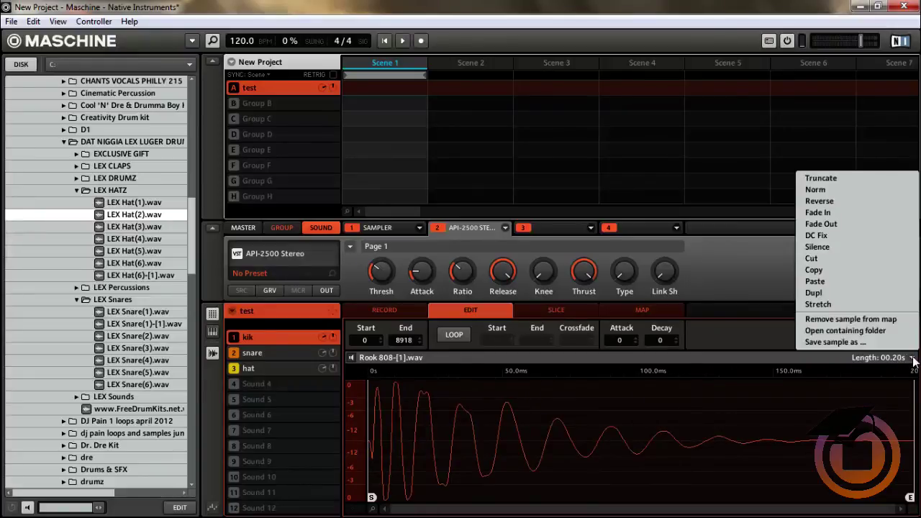
{"action": "left_click", "coordinate": [834, 190]}
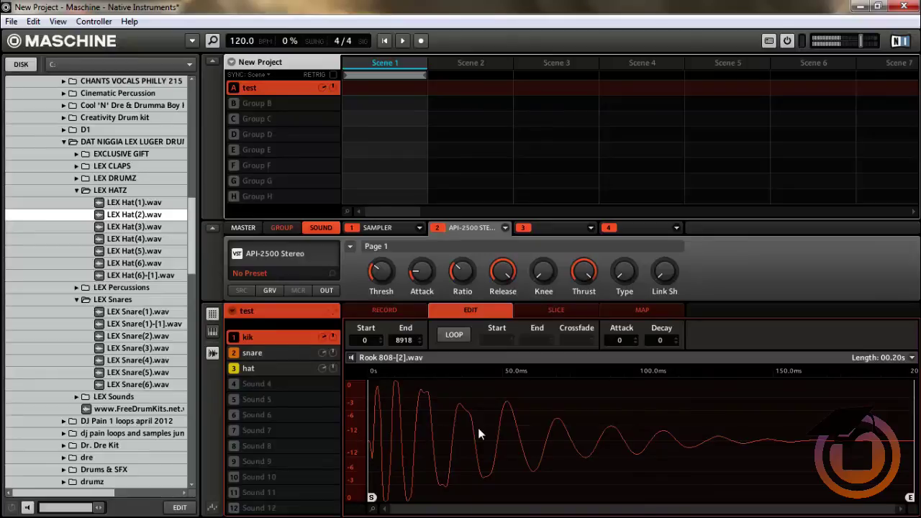
{"action": "left_click", "coordinate": [274, 352]}
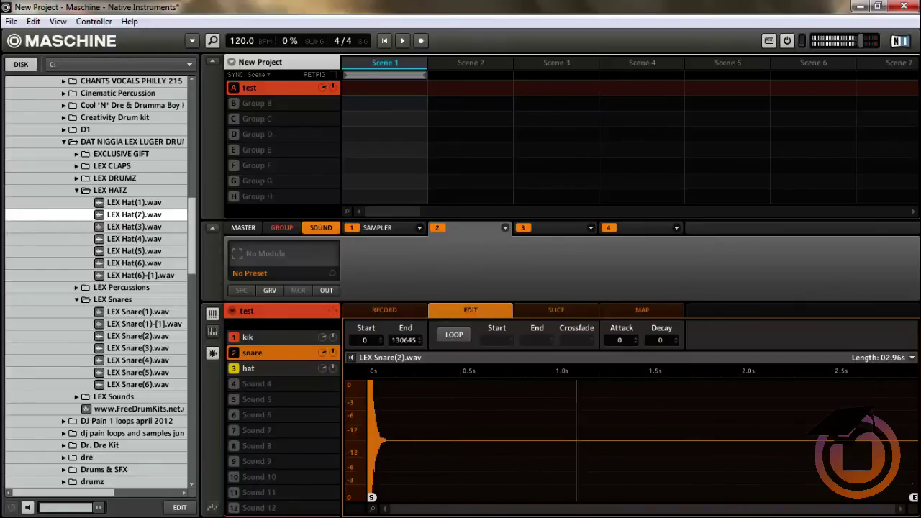
Pull in the snare sample's end marker and truncate LEX Snare(2) to 0.15 seconds.
{"action": "mouse_move", "coordinate": [915, 497]}
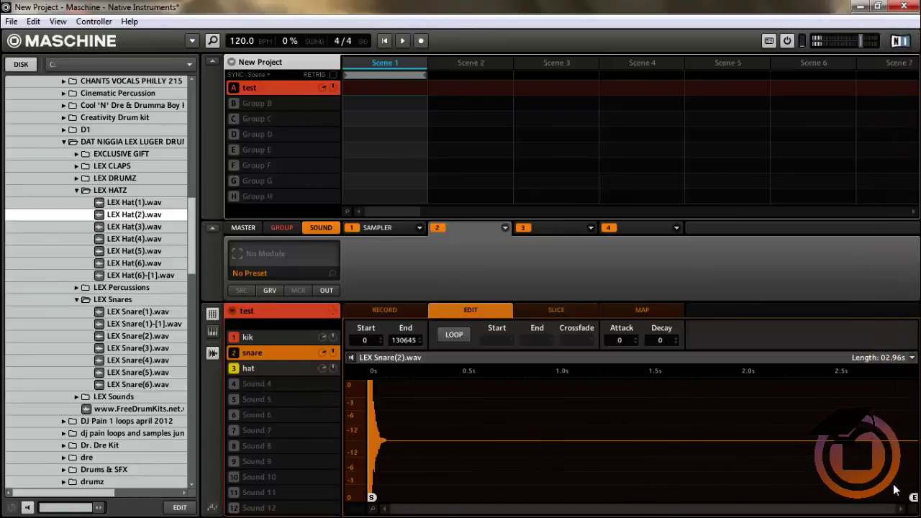
{"action": "mouse_move", "coordinate": [908, 497]}
{"action": "left_mouse_down"}
{"action": "mouse_move", "coordinate": [383, 499]}
{"action": "mouse_move", "coordinate": [396, 501]}
{"action": "left_mouse_up"}
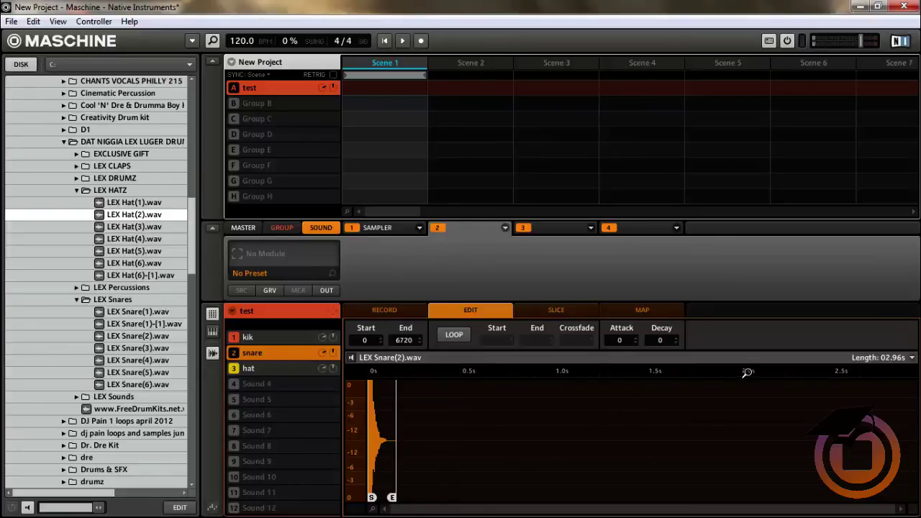
{"action": "left_click", "coordinate": [911, 357]}
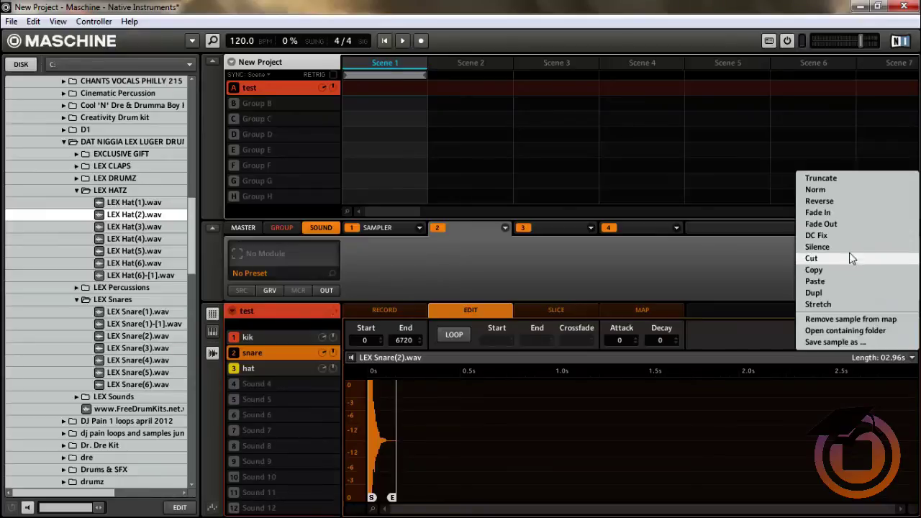
{"action": "left_click", "coordinate": [835, 180]}
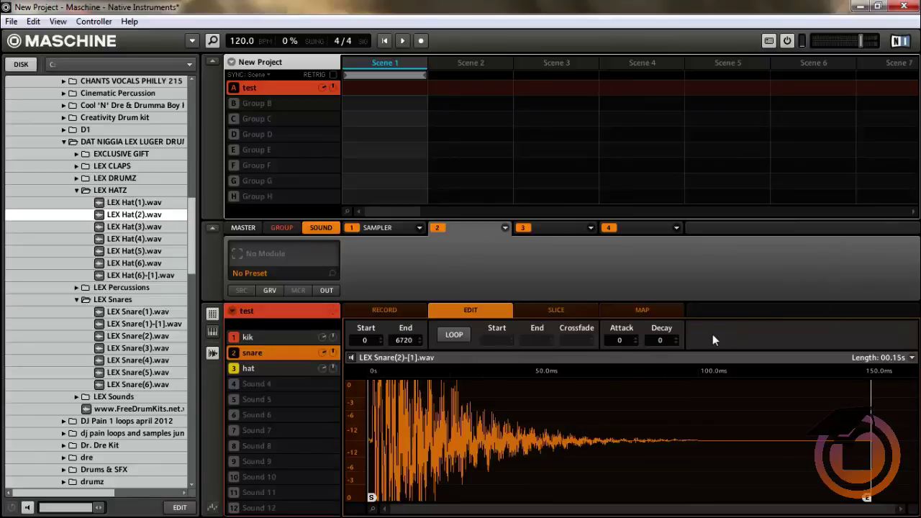
{"action": "left_click", "coordinate": [287, 366]}
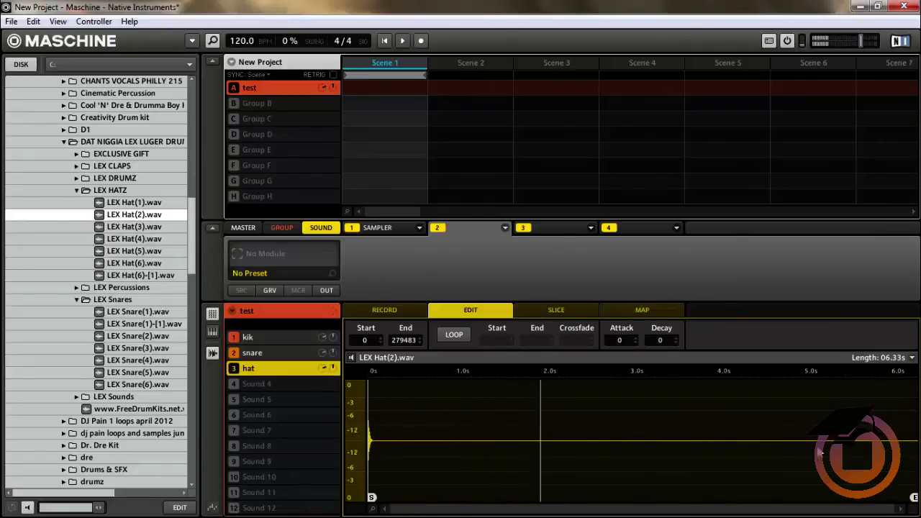
Trim the hat to 0.18 s (LEX Hat(2)-[2].wav), normalize it, and return to the library browser.
{"action": "mouse_move", "coordinate": [913, 497]}
{"action": "left_mouse_down"}
{"action": "mouse_move", "coordinate": [398, 499]}
{"action": "mouse_move", "coordinate": [385, 510]}
{"action": "left_mouse_up"}
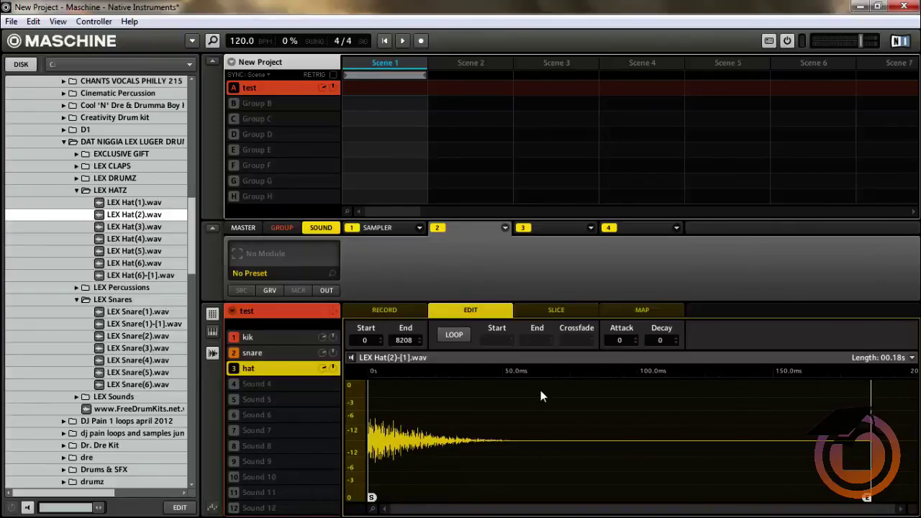
{"action": "left_click", "coordinate": [912, 358]}
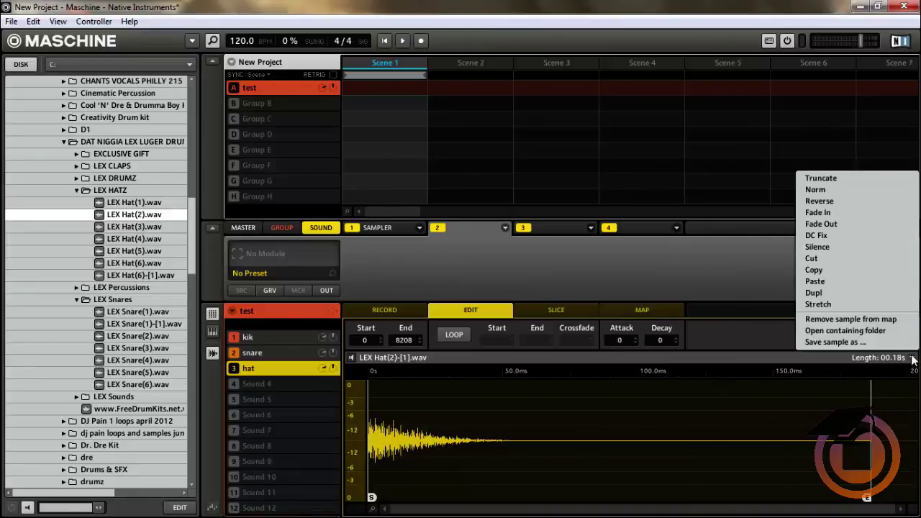
{"action": "left_click", "coordinate": [816, 189]}
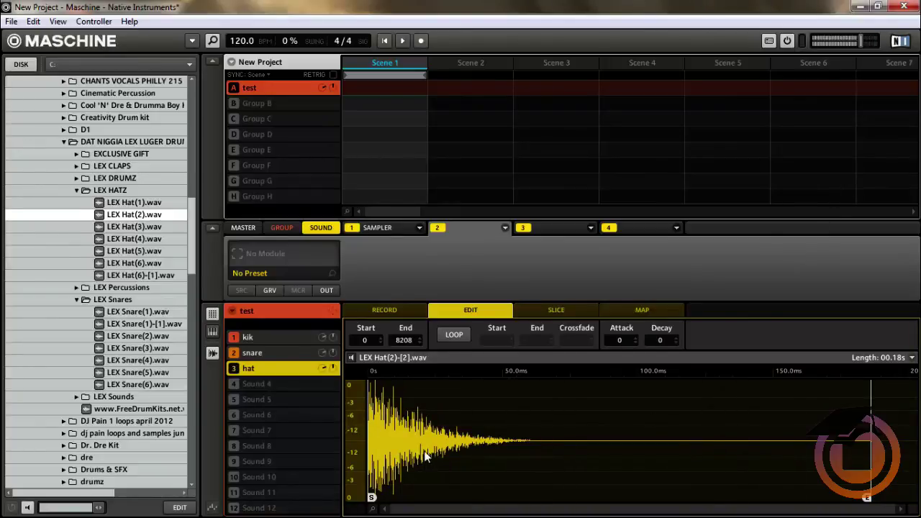
{"action": "left_click", "coordinate": [27, 62]}
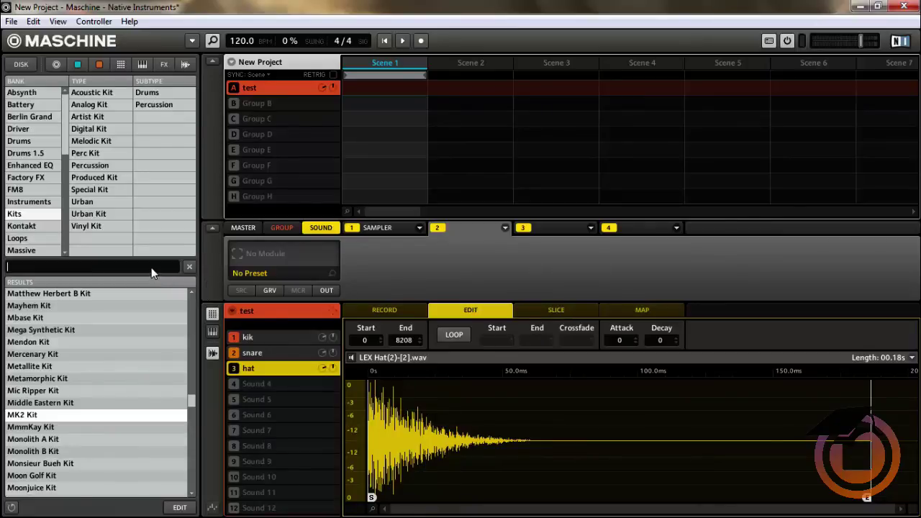
Clear the Kits bank filter and list the groups saved in the User bank.
{"action": "left_click", "coordinate": [189, 266]}
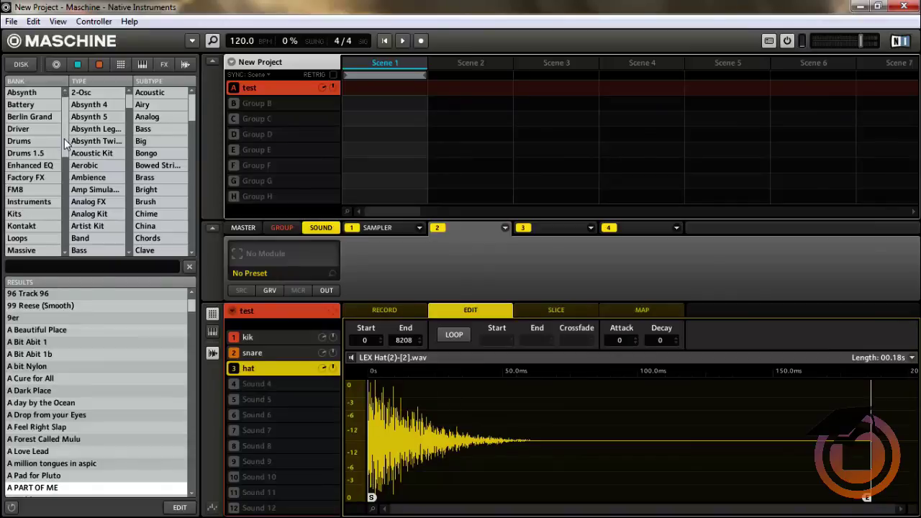
{"action": "left_click_drag", "start_coordinate": [64, 138], "coordinate": [71, 231]}
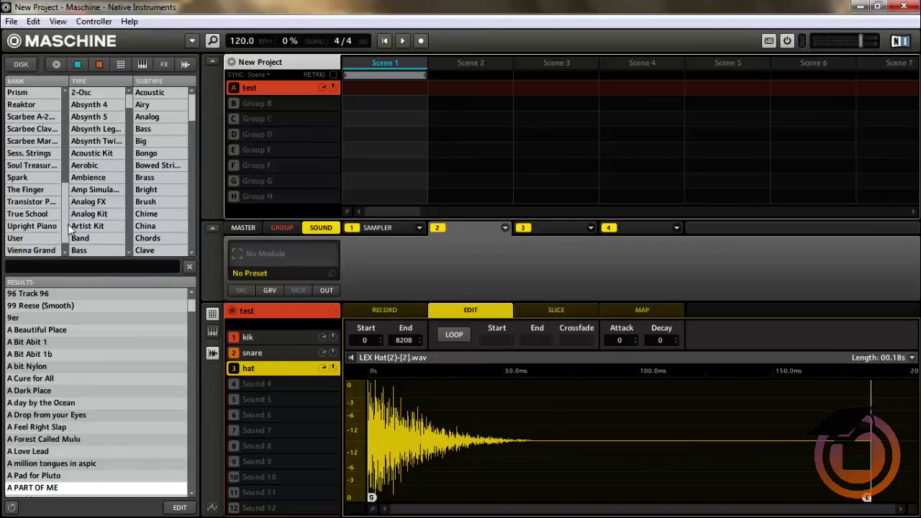
{"action": "left_click", "coordinate": [29, 242]}
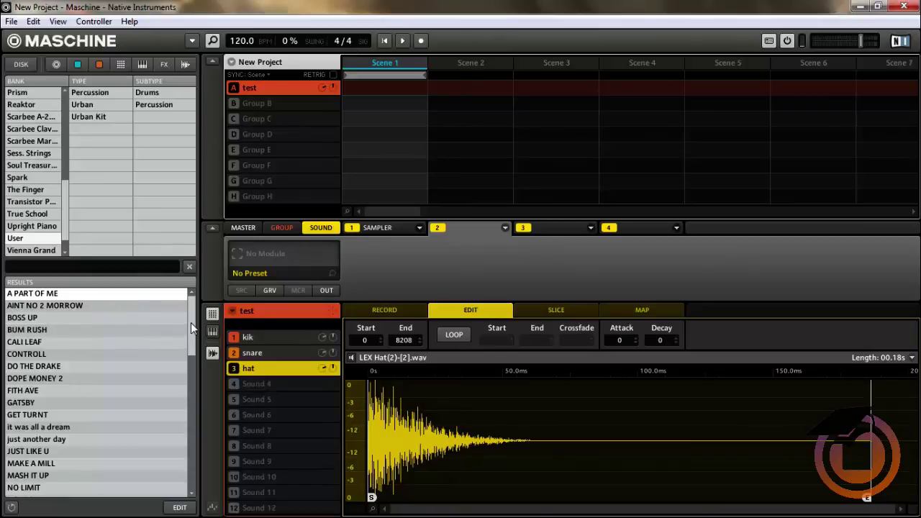
{"action": "left_click_drag", "start_coordinate": [191, 322], "coordinate": [195, 369]}
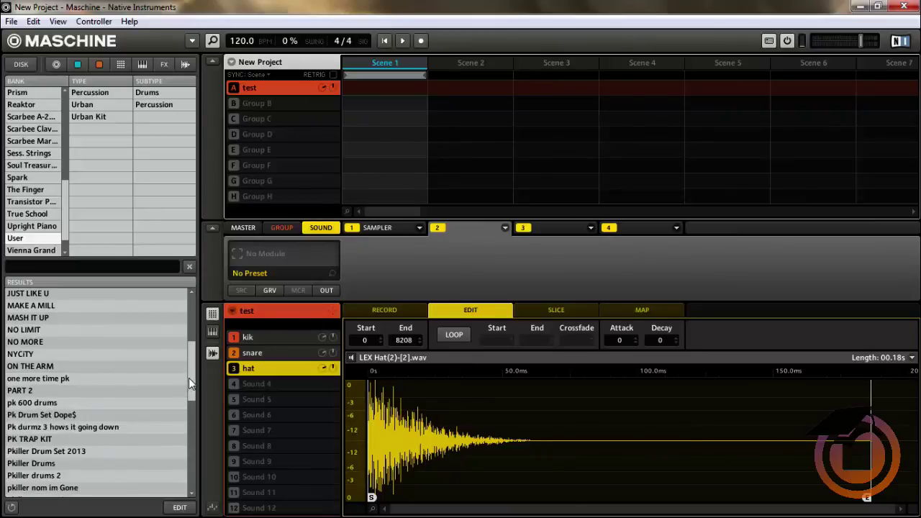
{"action": "left_click_drag", "start_coordinate": [188, 378], "coordinate": [199, 423]}
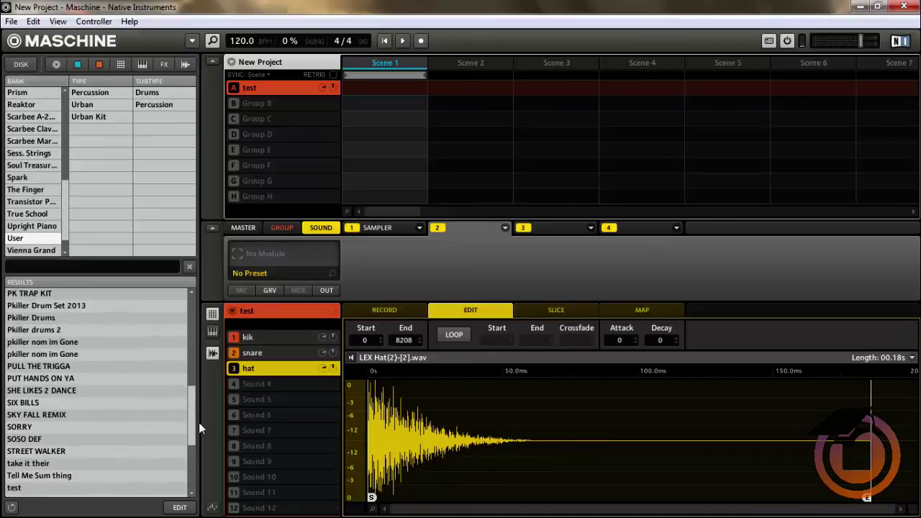
Load an item from the User results, resetting Group A to empty default sounds.
{"action": "double_click", "coordinate": [59, 488]}
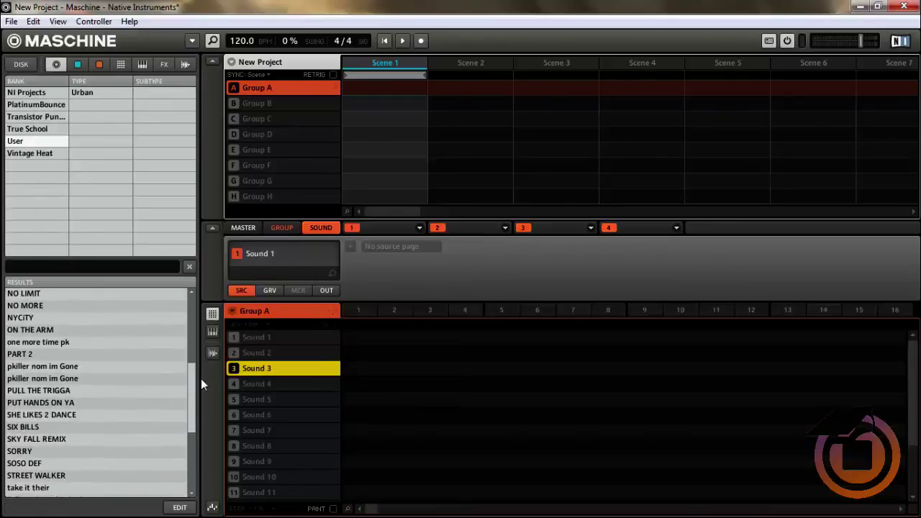
{"action": "left_click_drag", "start_coordinate": [201, 379], "coordinate": [192, 399]}
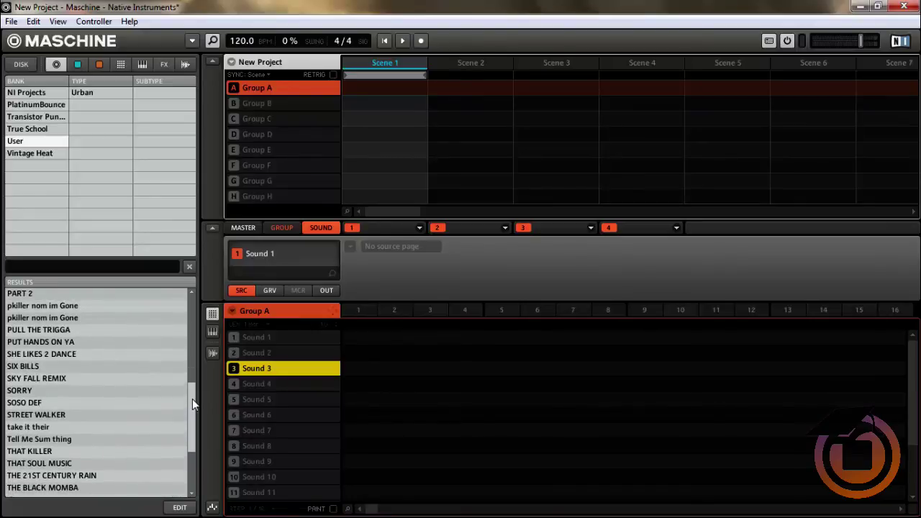
{"action": "scroll", "coordinate": [79, 338], "scroll_direction": "up", "scroll_amount": 1}
{"action": "scroll", "coordinate": [82, 340], "scroll_direction": "up", "scroll_amount": 3}
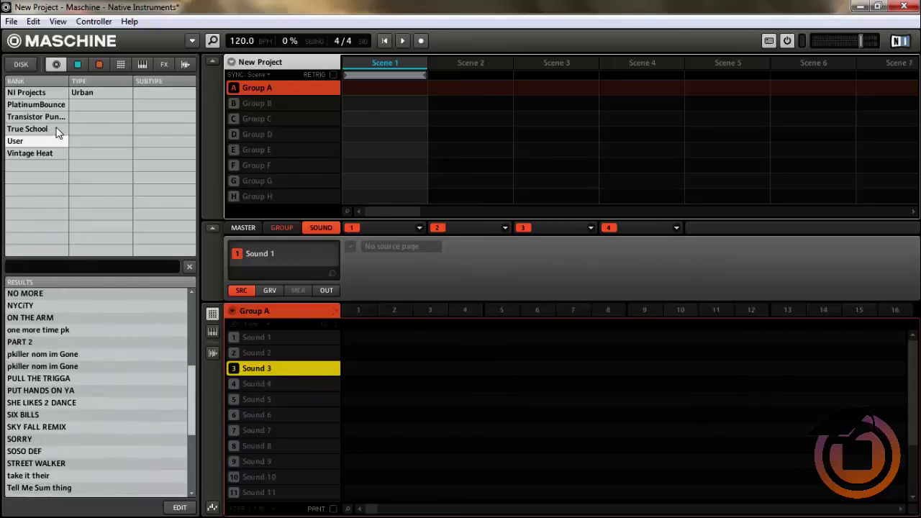
Filter the full library to Kits > Urban and load PK TRAP KIT into Group A.
{"action": "left_click", "coordinate": [55, 65]}
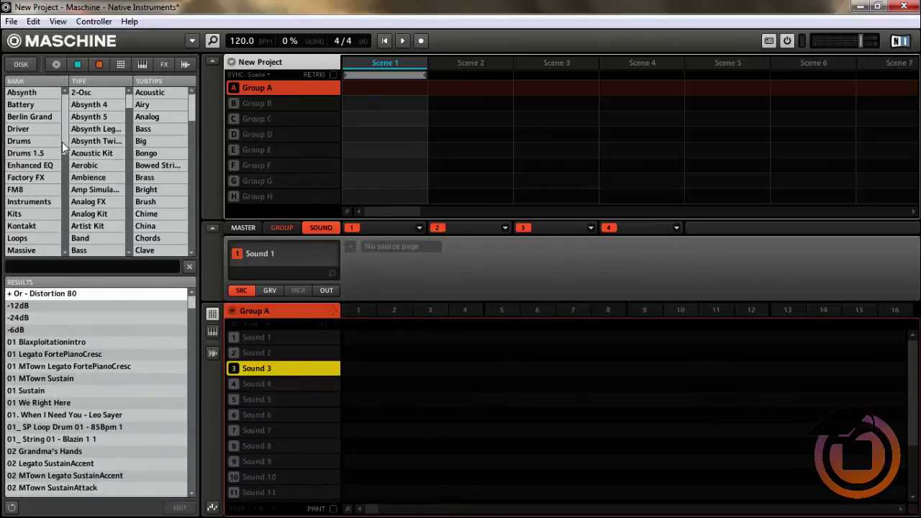
{"action": "scroll", "coordinate": [64, 142], "scroll_direction": "down", "scroll_amount": 3}
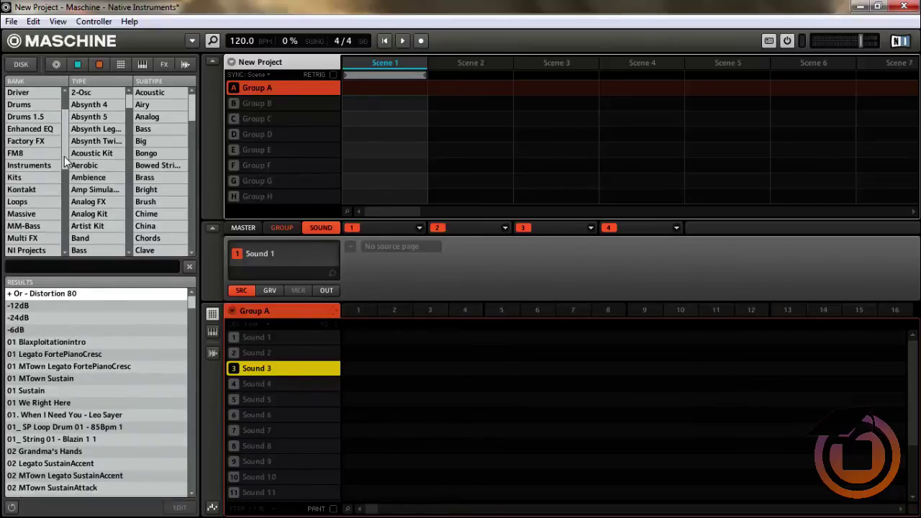
{"action": "left_click", "coordinate": [29, 178]}
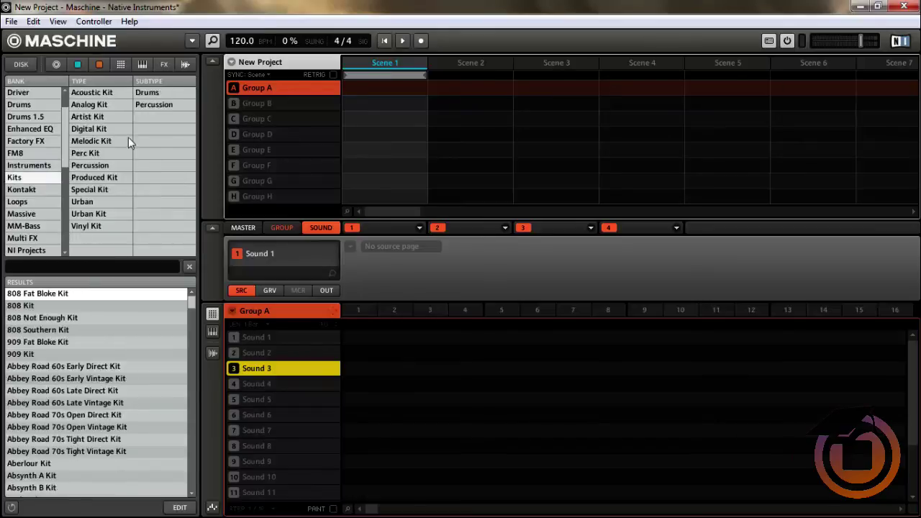
{"action": "left_click", "coordinate": [93, 201]}
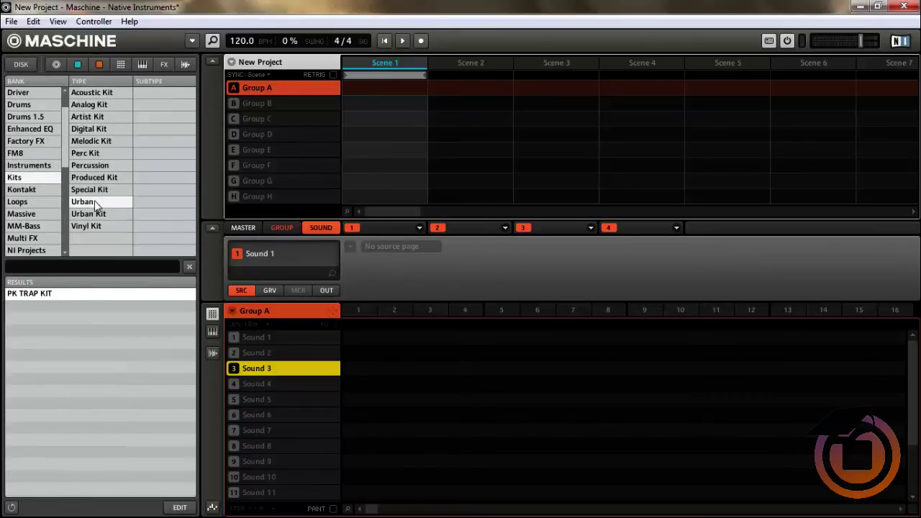
{"action": "double_click", "coordinate": [56, 293]}
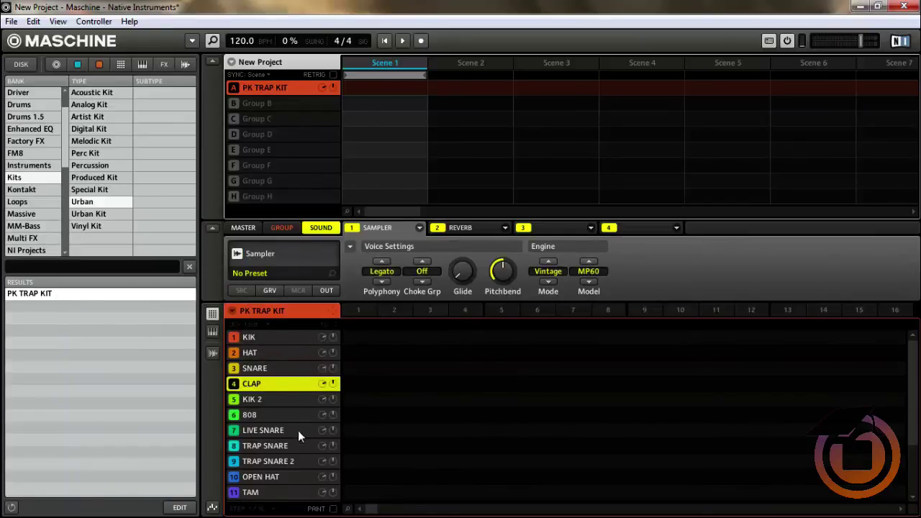
Show the Reverb settings on the CLAP sound and audition it.
{"action": "scroll", "coordinate": [284, 371], "scroll_direction": "down", "scroll_amount": 5}
{"action": "scroll", "coordinate": [284, 371], "scroll_direction": "up", "scroll_amount": 5}
{"action": "left_click", "coordinate": [469, 227]}
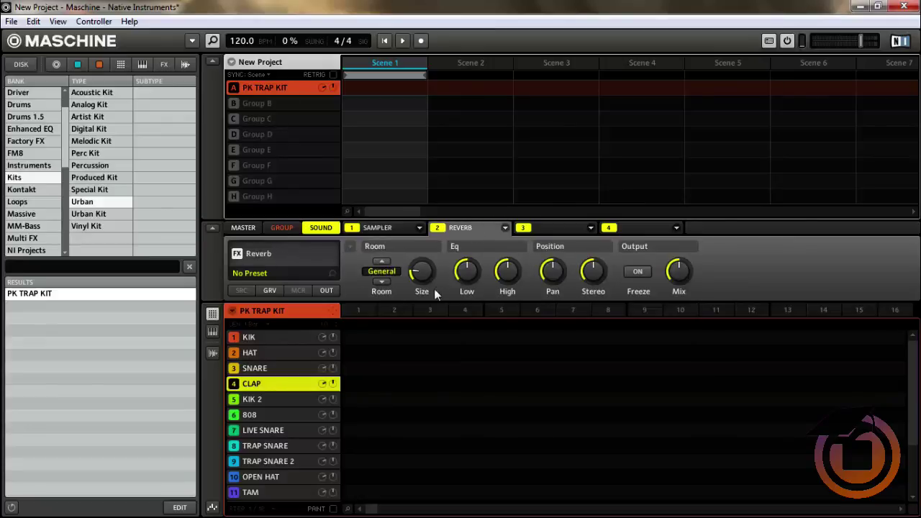
{"action": "left_click", "coordinate": [284, 383]}
Select and audition KIK, then inspect and close its API-2500 compressor interface.
{"action": "left_click", "coordinate": [276, 337]}
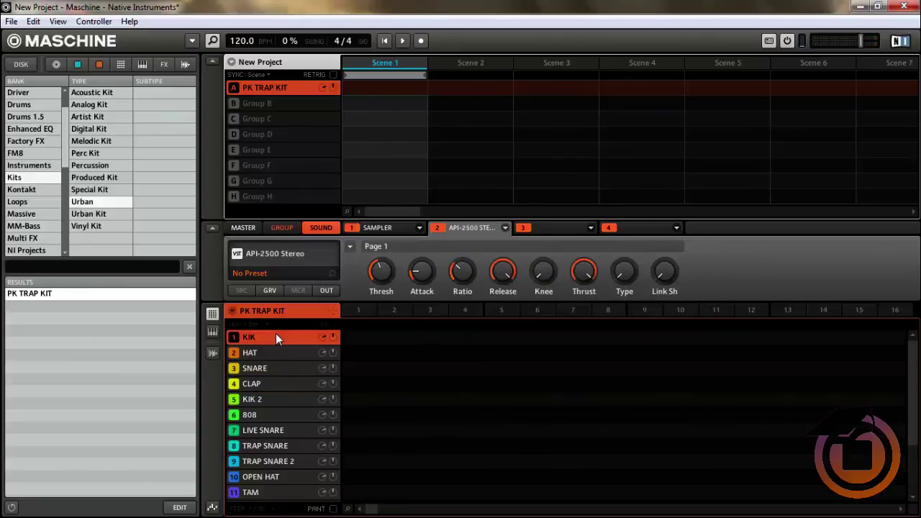
{"action": "left_click", "coordinate": [276, 338]}
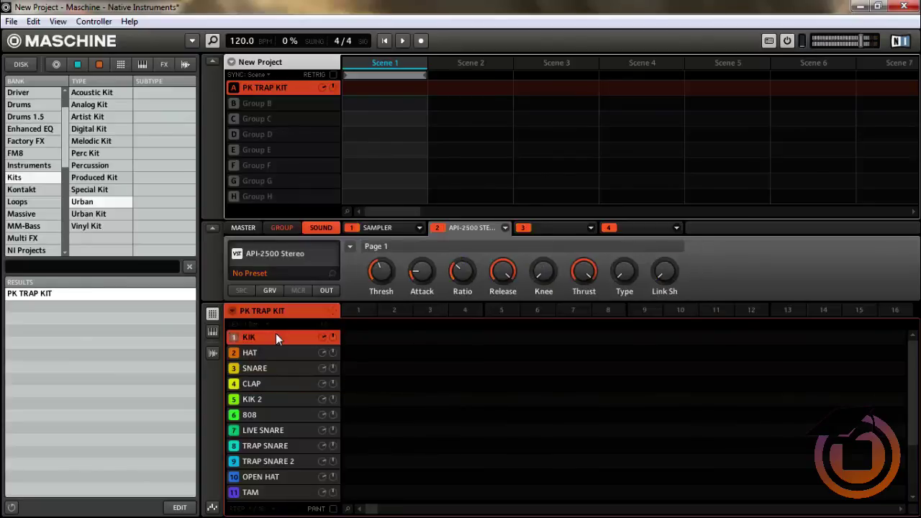
{"action": "left_click", "coordinate": [286, 257]}
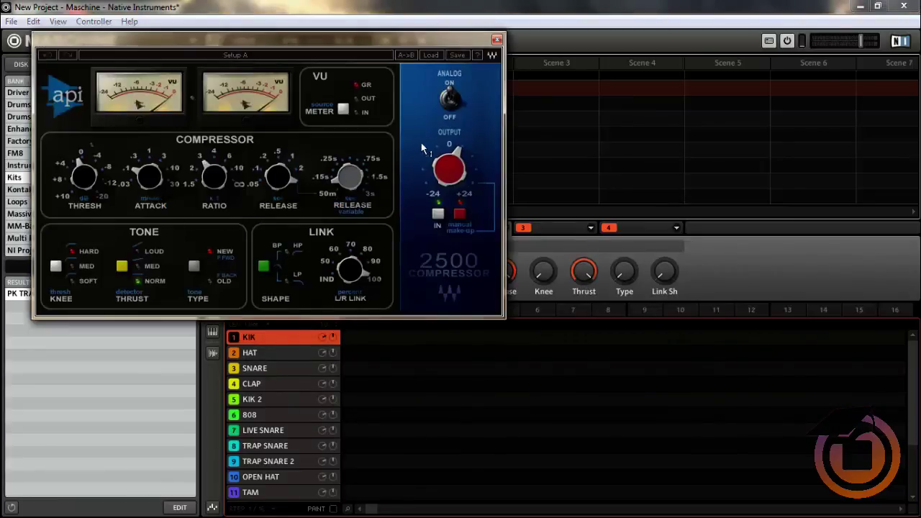
{"action": "left_click", "coordinate": [496, 40]}
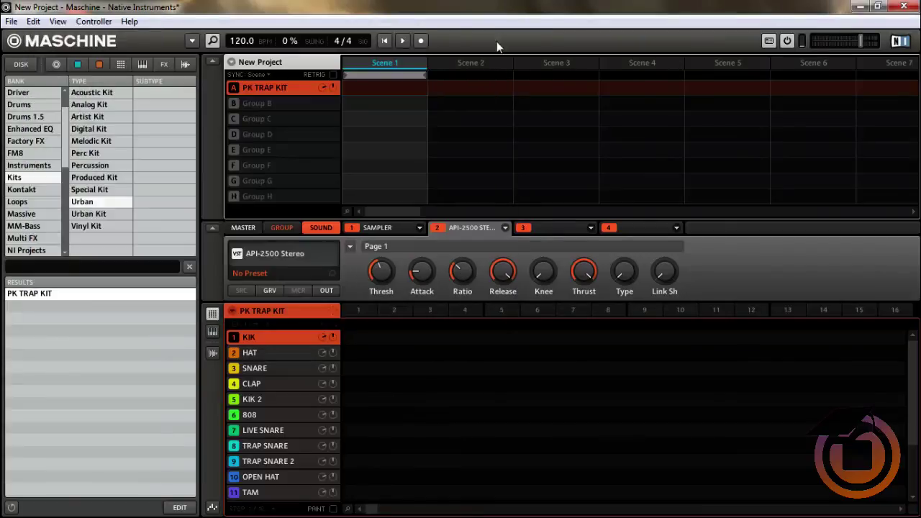
Audition the HAT, SNARE, CLAP, KIK 2, 808, LIVE SNARE, TRAP SNARE and TRAP SNARE 2 pads.
{"action": "left_click", "coordinate": [268, 353]}
{"action": "left_click", "coordinate": [273, 368]}
{"action": "left_click", "coordinate": [276, 383]}
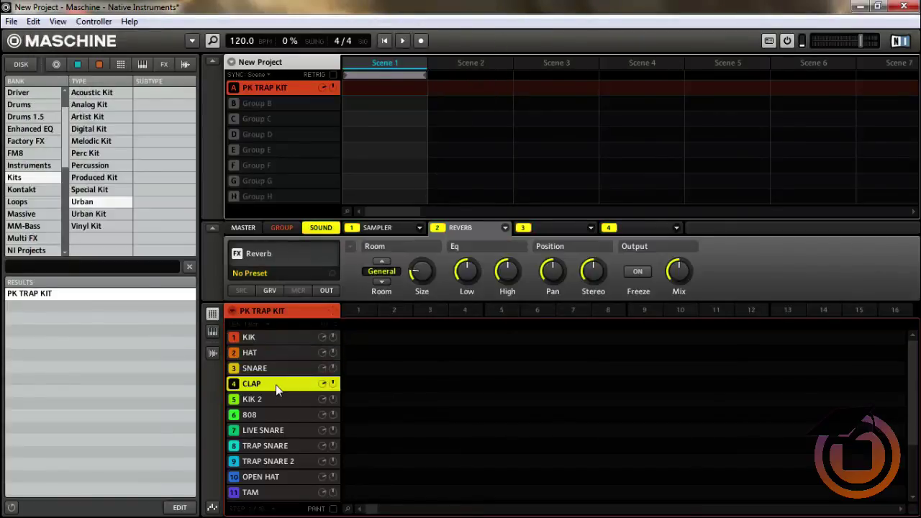
{"action": "left_click", "coordinate": [276, 398]}
{"action": "left_click", "coordinate": [279, 415]}
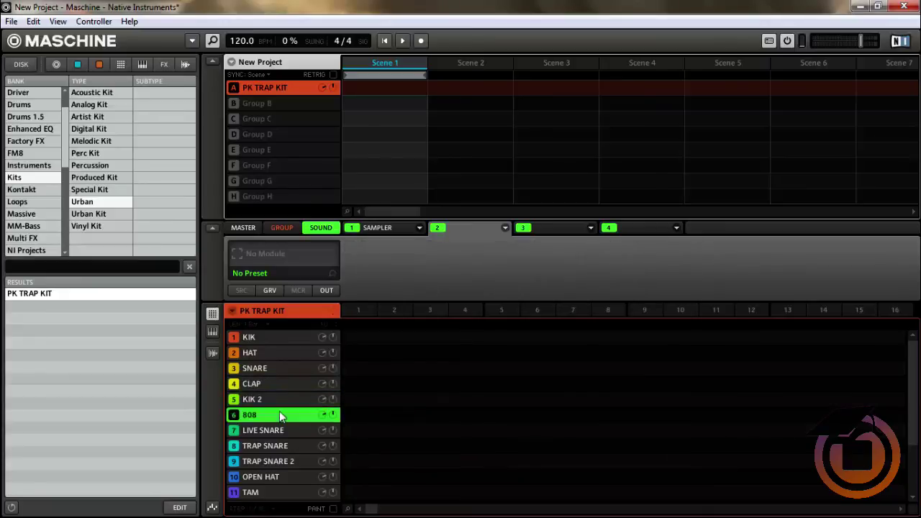
{"action": "left_click", "coordinate": [283, 430]}
{"action": "left_click", "coordinate": [286, 446]}
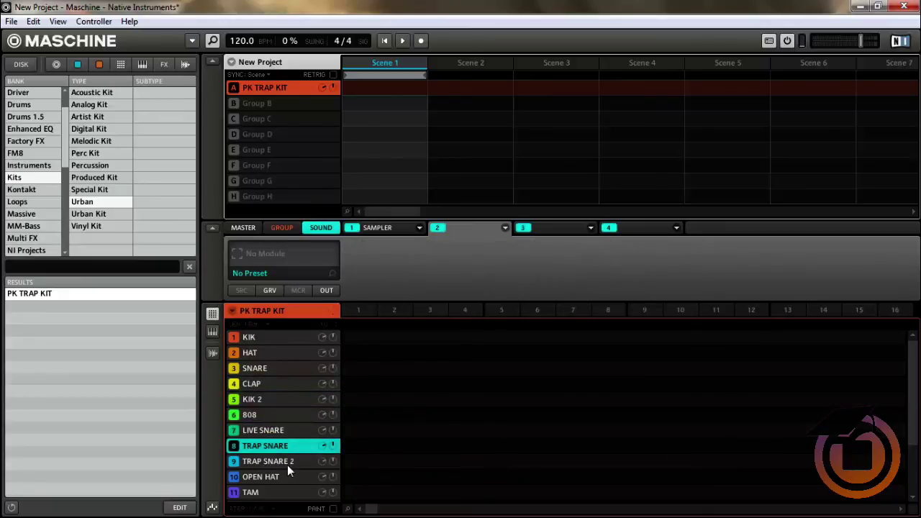
{"action": "left_click", "coordinate": [289, 460]}
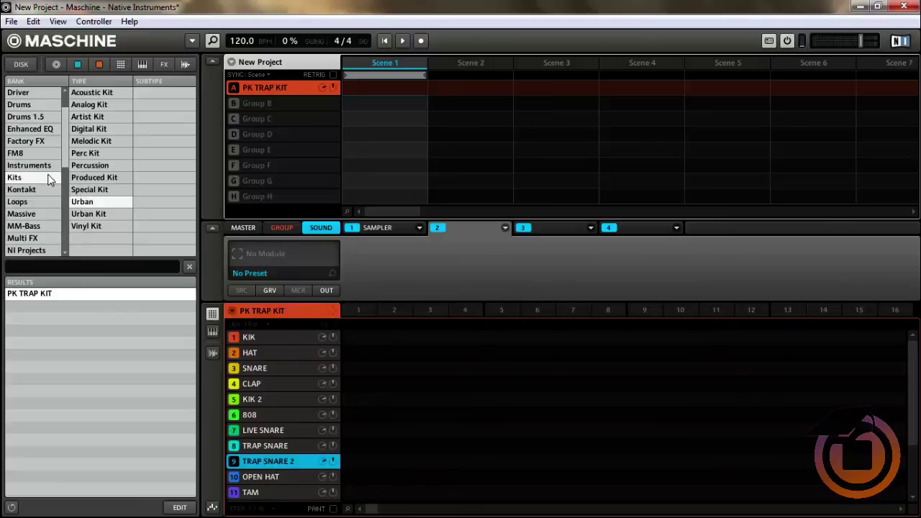
Deselect the Kits bank to list Urban kits from every bank and scroll the results.
{"action": "scroll", "coordinate": [63, 153], "scroll_direction": "down", "scroll_amount": 2}
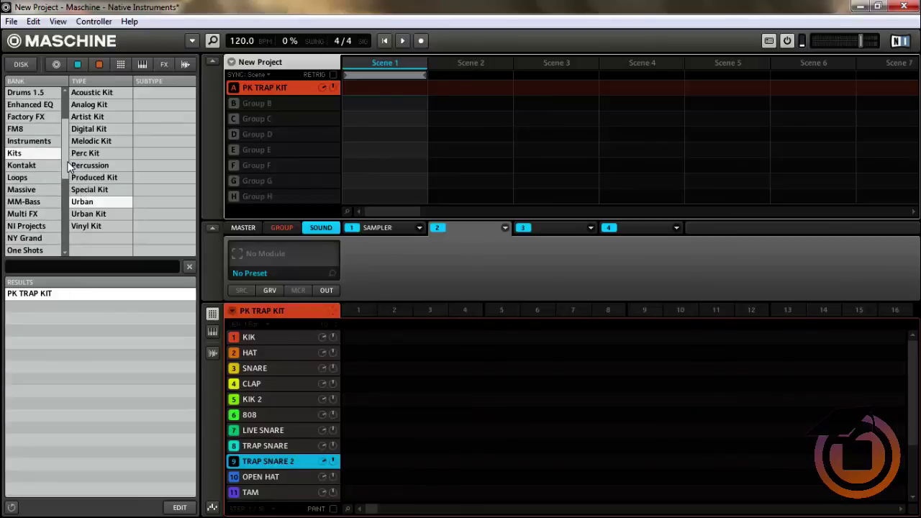
{"action": "left_click", "coordinate": [26, 155]}
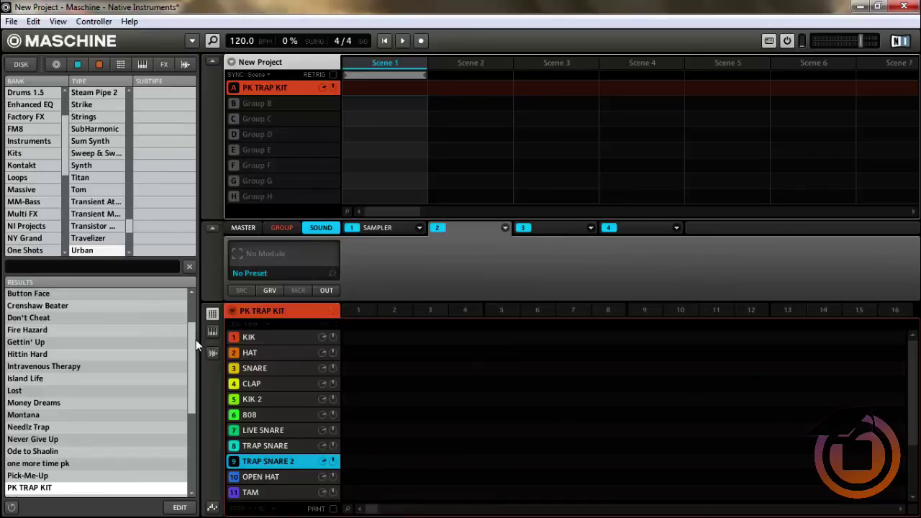
{"action": "scroll", "coordinate": [194, 340], "scroll_direction": "up", "scroll_amount": 2}
{"action": "scroll", "coordinate": [195, 384], "scroll_direction": "down", "scroll_amount": 4}
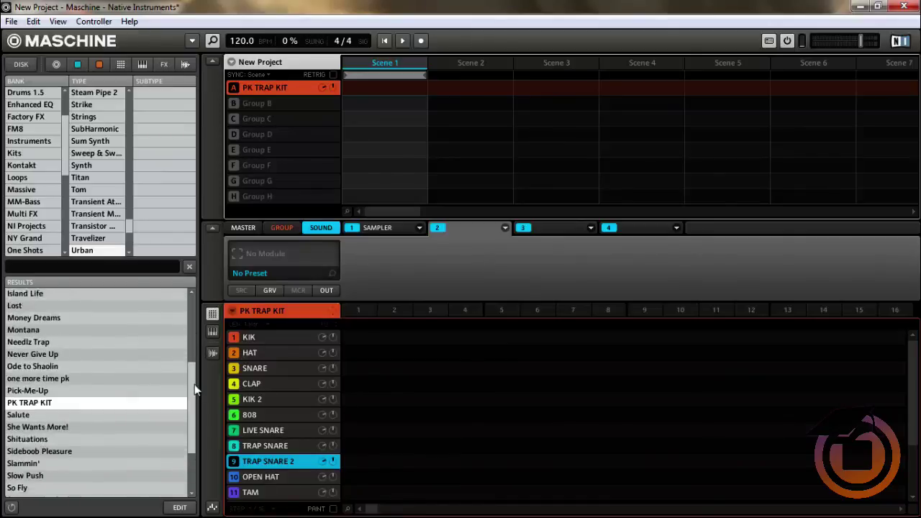
{"action": "scroll", "coordinate": [194, 384], "scroll_direction": "down", "scroll_amount": 2}
{"action": "scroll", "coordinate": [201, 434], "scroll_direction": "up", "scroll_amount": 6}
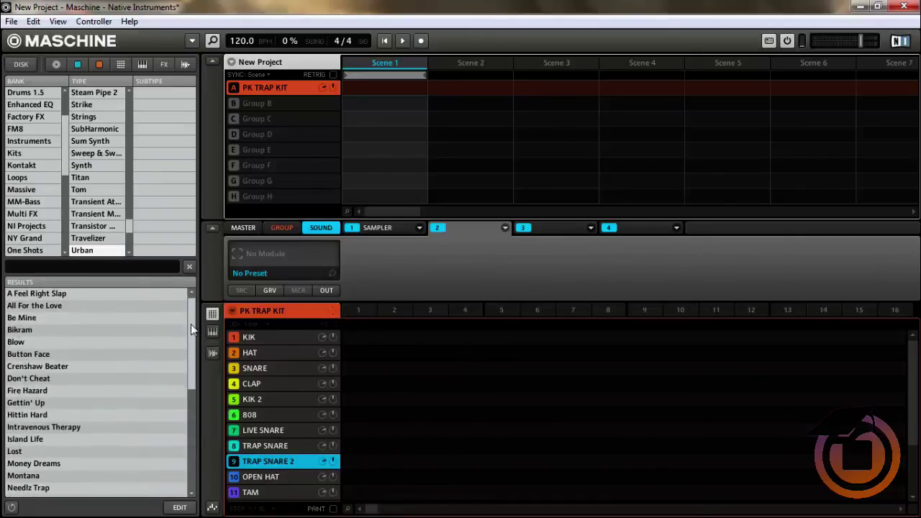
{"action": "left_click_drag", "start_coordinate": [190, 324], "coordinate": [178, 287]}
Return to the Kits bank, view PK TRAP KIT's tag attributes, then filter to the Urban Kit type.
{"action": "left_click", "coordinate": [40, 154]}
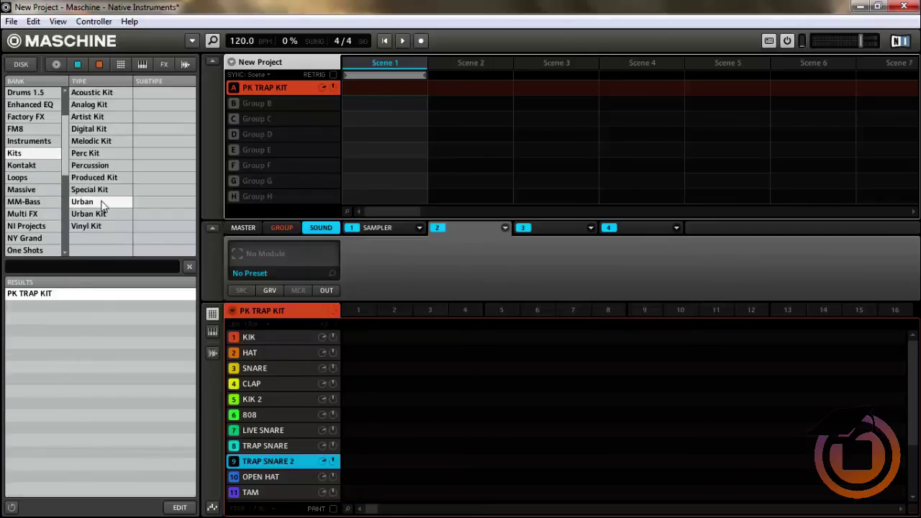
{"action": "left_click", "coordinate": [179, 507]}
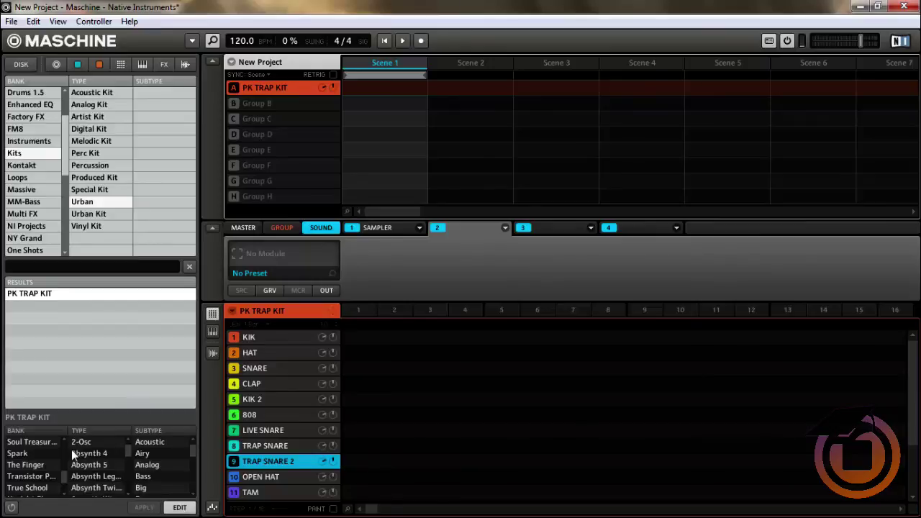
{"action": "left_click", "coordinate": [179, 508]}
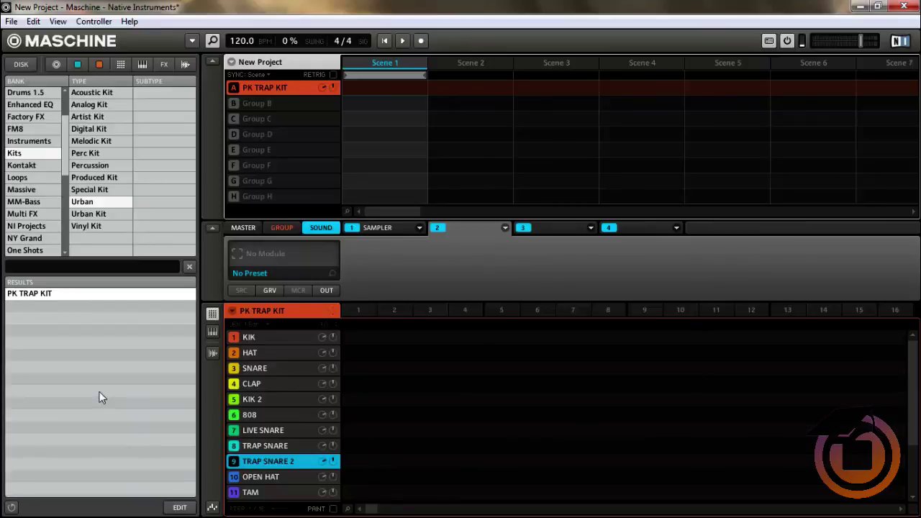
{"action": "left_click", "coordinate": [100, 220]}
{"action": "scroll", "coordinate": [190, 302], "scroll_direction": "up", "scroll_amount": 3}
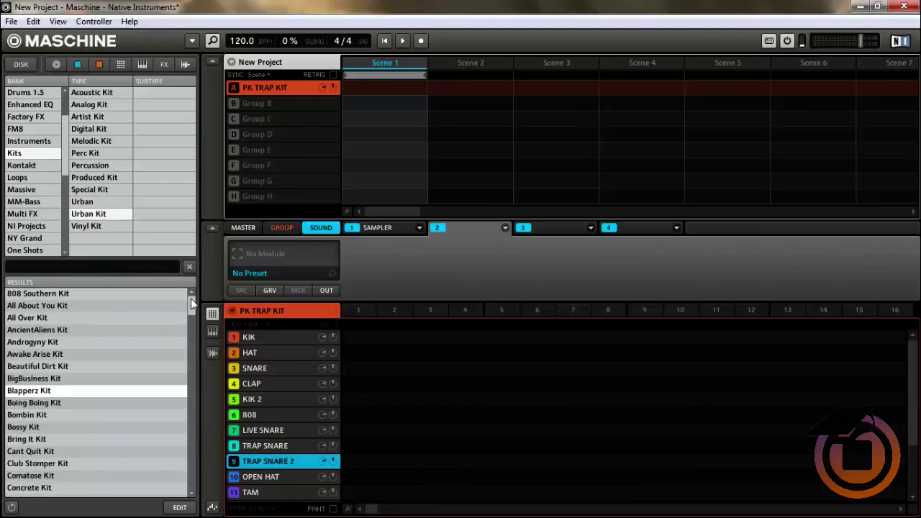